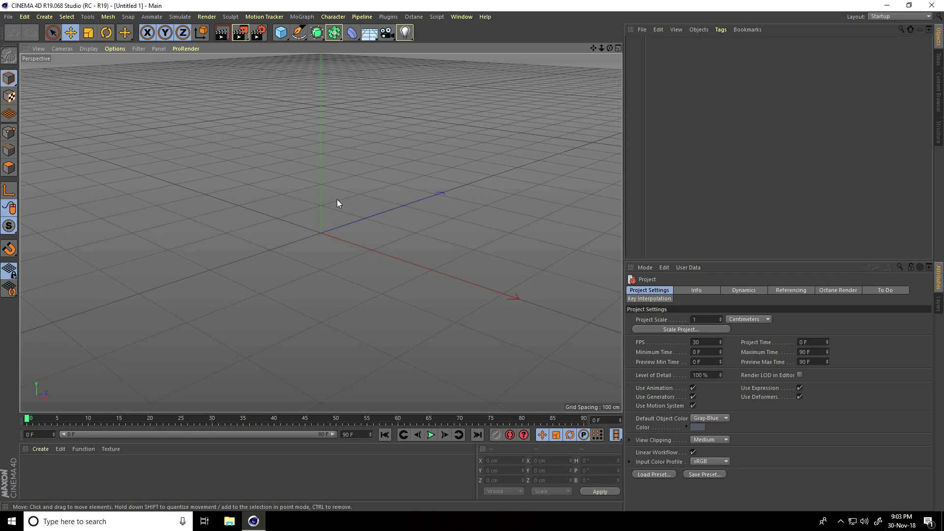
Add a MoText object reading "CINEMA" and set its alignment to Middle.
{"action": "left_click", "coordinate": [301, 16]}
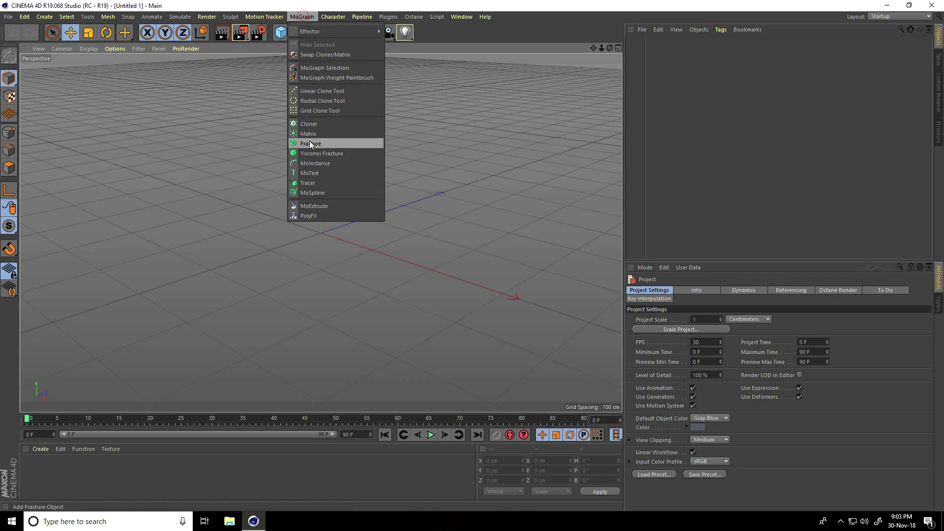
{"action": "left_click", "coordinate": [316, 172]}
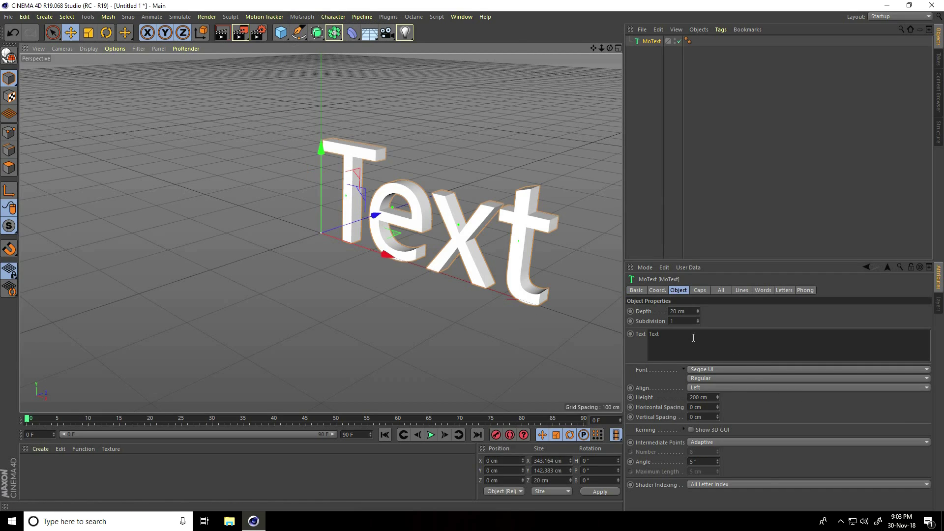
{"action": "type", "text": "CINEMA"}
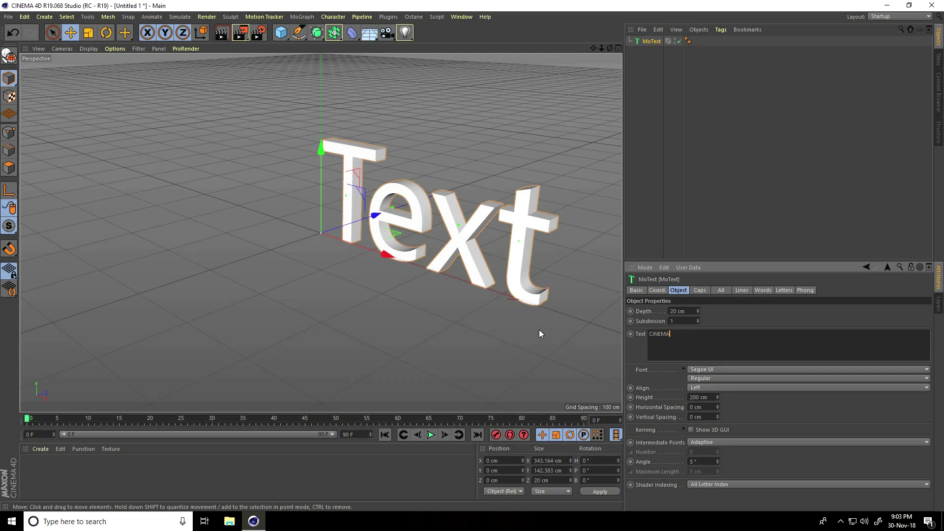
{"action": "left_click", "coordinate": [703, 388]}
{"action": "left_click", "coordinate": [704, 406]}
Change the text's font to PRIMETIME and set its depth to 15 cm.
{"action": "left_click_drag", "start_coordinate": [313, 180], "coordinate": [384, 181], "text": "alt"}
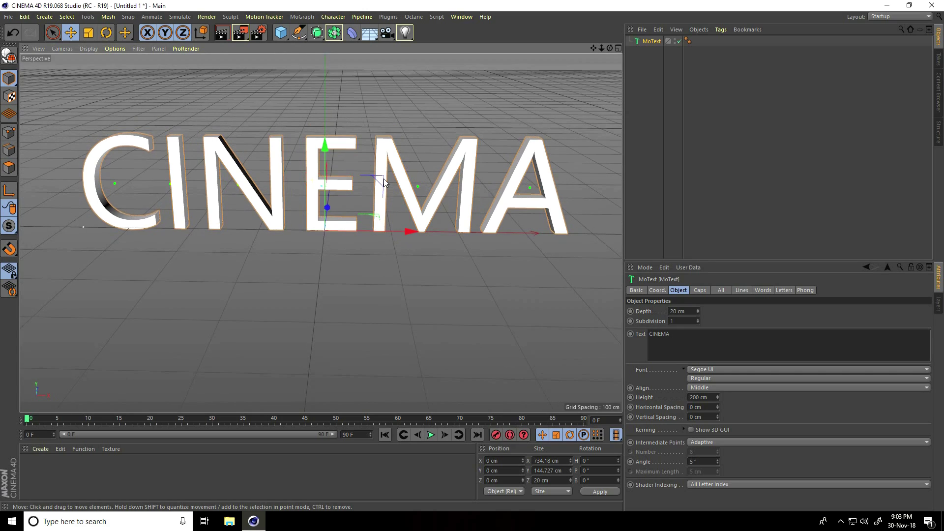
{"action": "left_click", "coordinate": [700, 370]}
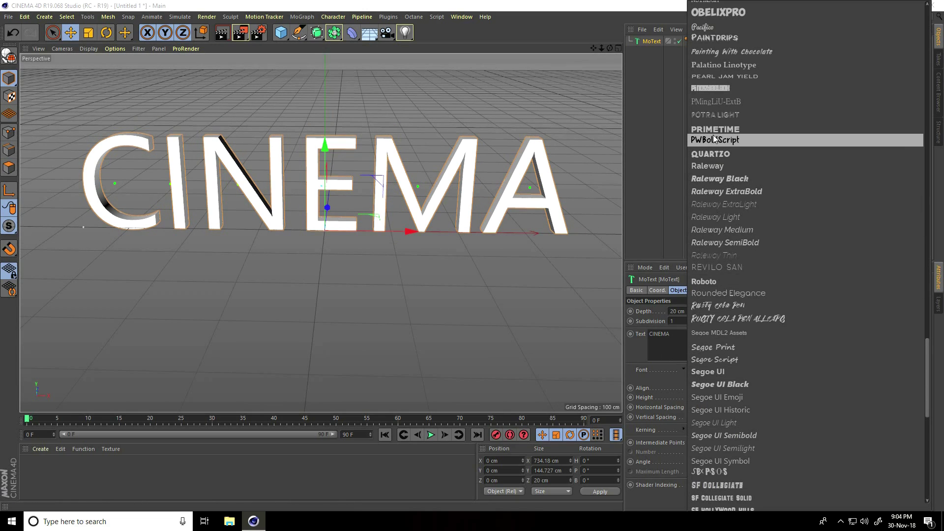
{"action": "left_click", "coordinate": [742, 129]}
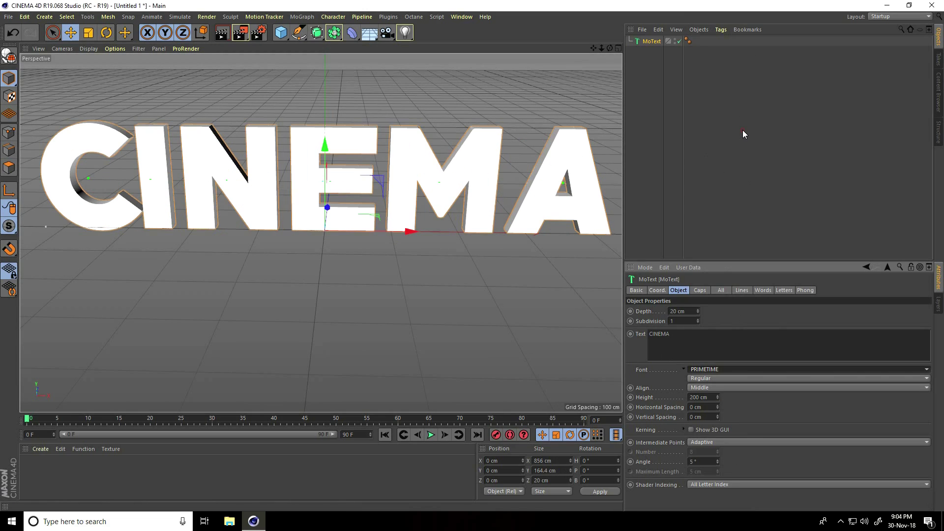
{"action": "left_click_drag", "start_coordinate": [347, 240], "coordinate": [348, 128], "text": "alt"}
{"action": "scroll", "coordinate": [348, 128], "scroll_direction": "up", "scroll_amount": 5}
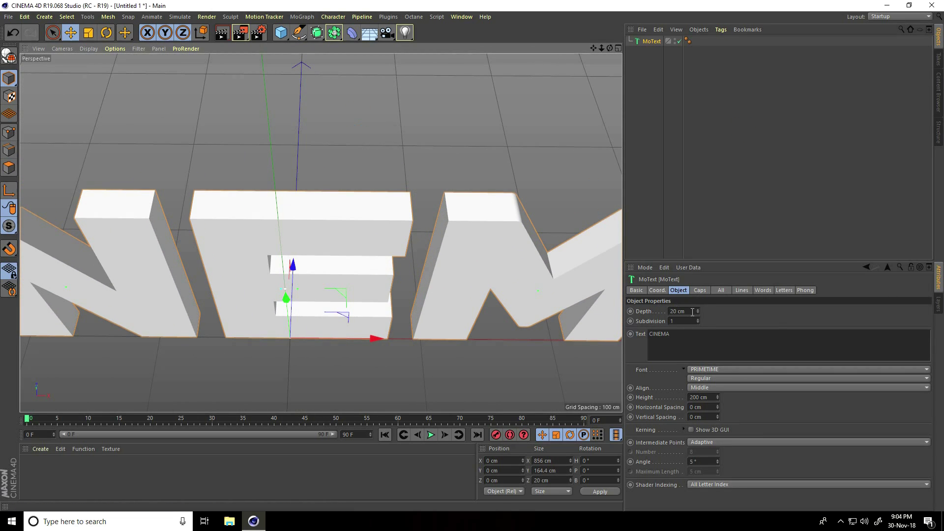
{"action": "left_click_drag", "start_coordinate": [692, 312], "coordinate": [652, 312]}
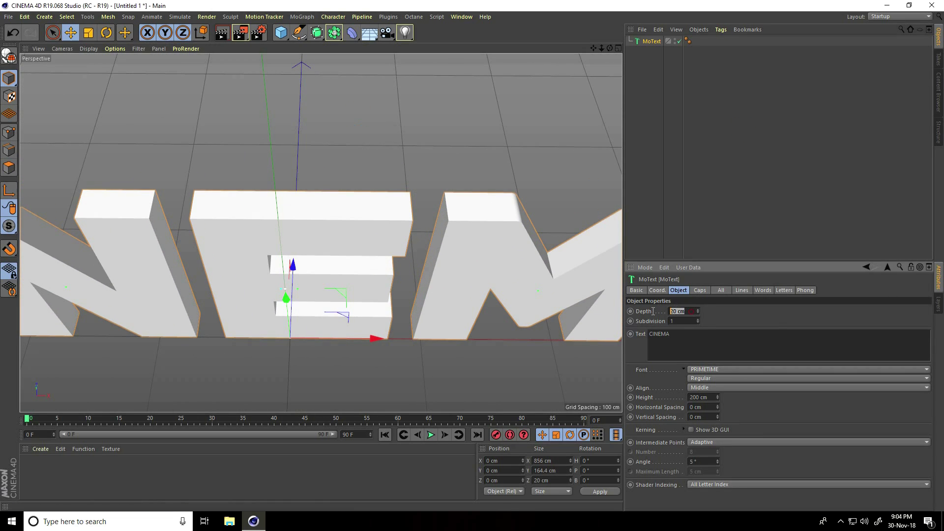
{"action": "type", "text": "15"}
{"action": "key", "text": "Return"}
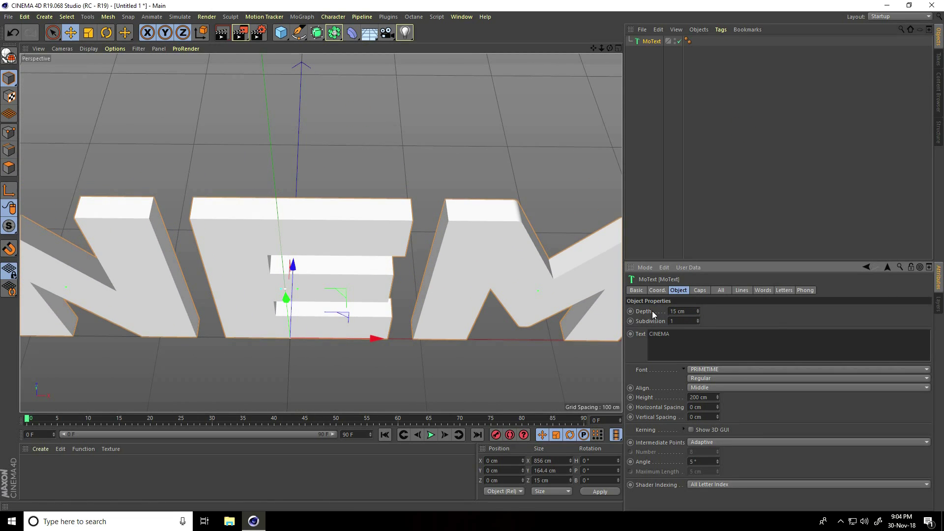
Add a Voronoi Fracture object and make the MoText its child.
{"action": "right_click_drag", "start_coordinate": [383, 275], "coordinate": [337, 213], "text": "alt"}
{"action": "left_click", "coordinate": [302, 17]}
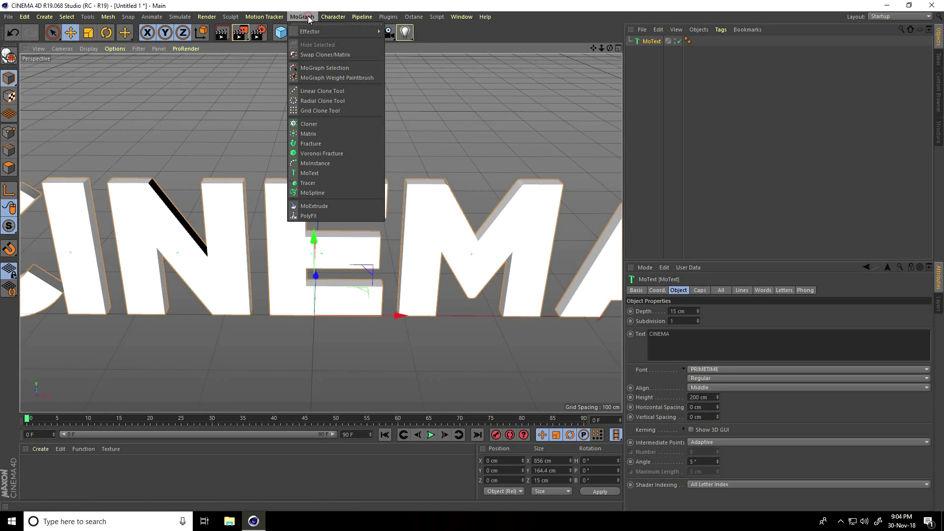
{"action": "left_click", "coordinate": [347, 153]}
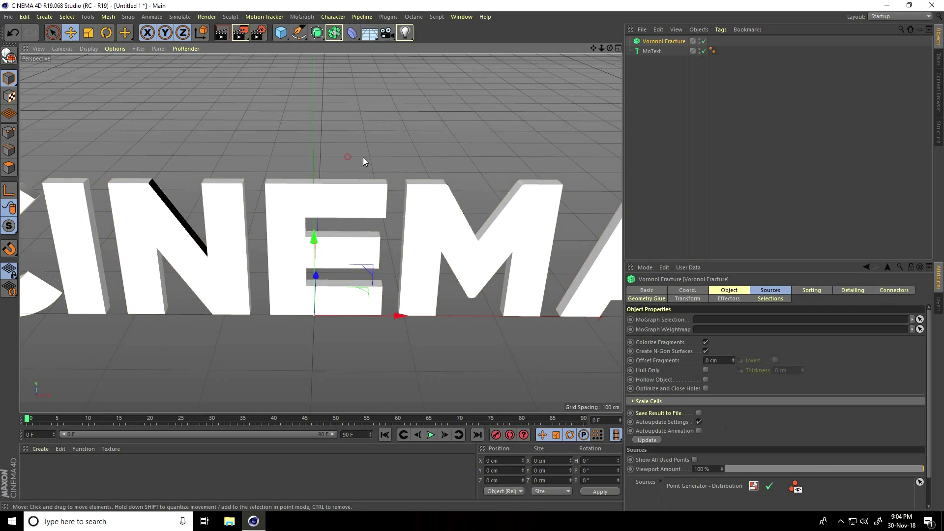
{"action": "left_click", "coordinate": [652, 52]}
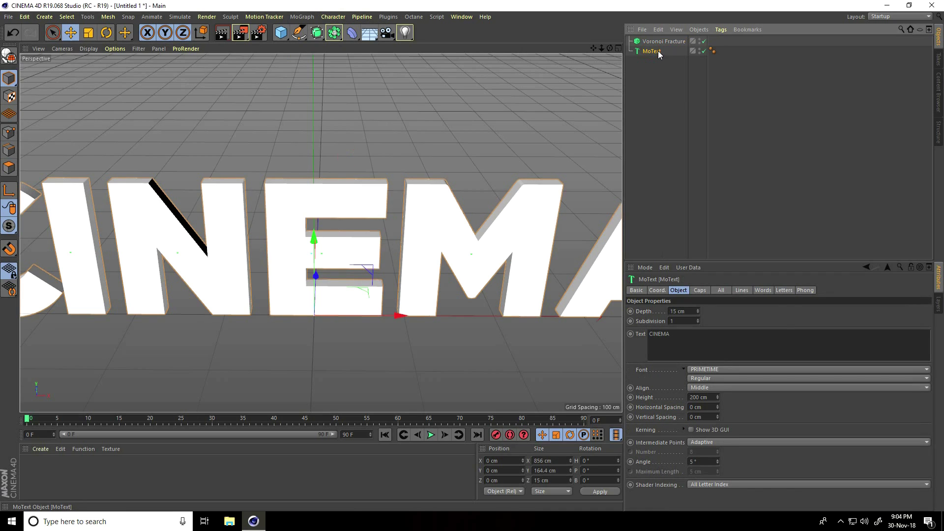
{"action": "left_click_drag", "start_coordinate": [658, 51], "coordinate": [657, 45]}
Switch the perspective viewport's display to Gouraud Shading (Lines).
{"action": "left_click_drag", "start_coordinate": [346, 234], "coordinate": [346, 197], "text": "alt"}
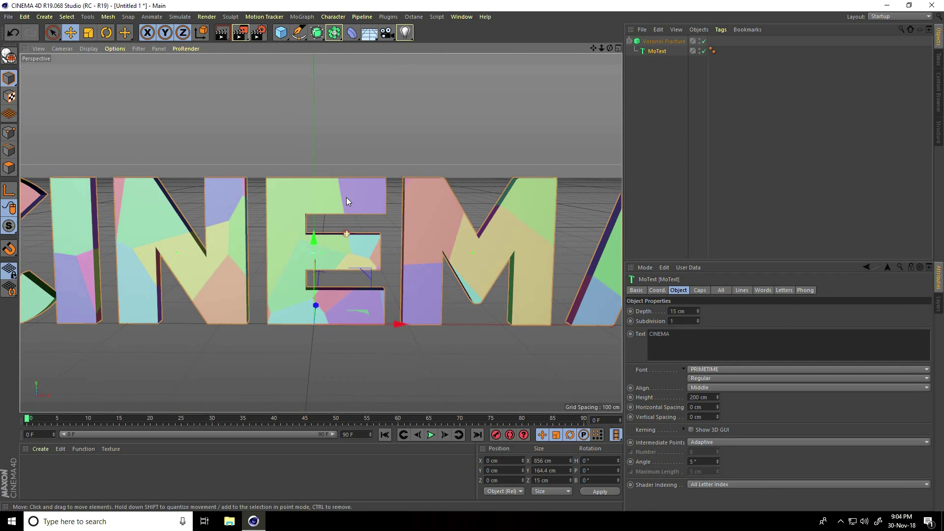
{"action": "left_click", "coordinate": [86, 49]}
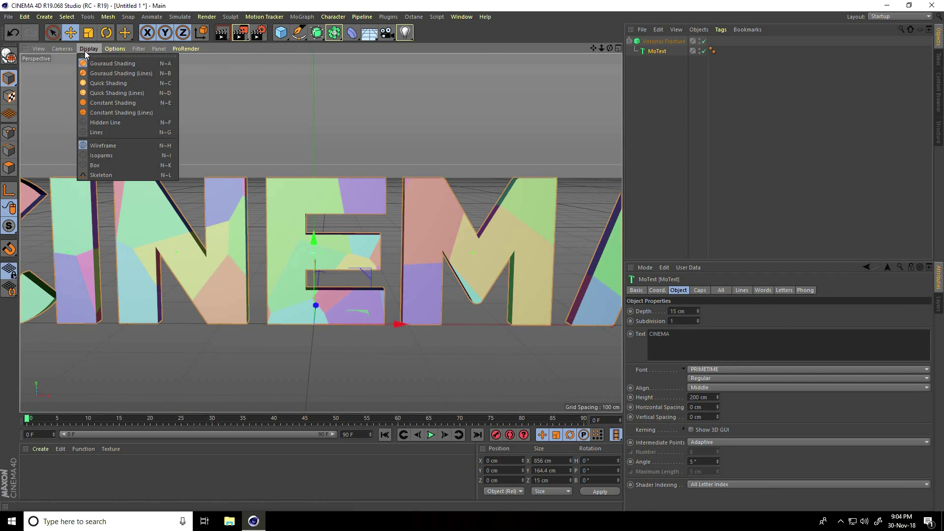
{"action": "left_click", "coordinate": [130, 77]}
{"action": "mouse_move", "coordinate": [326, 341]}
{"action": "left_mouse_down", "text": "alt"}
{"action": "mouse_move", "coordinate": [392, 243]}
{"action": "mouse_move", "coordinate": [330, 244]}
{"action": "left_mouse_up", "text": "alt"}
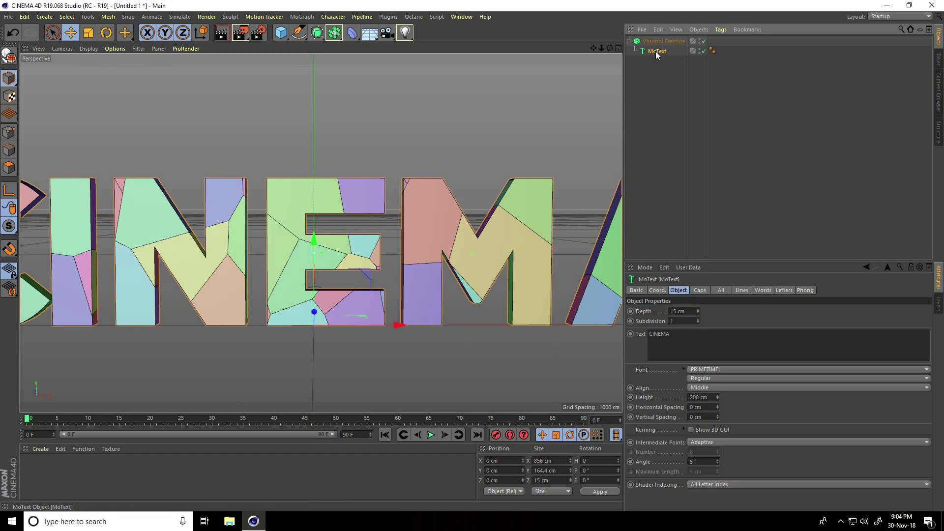
Enable Create Single Object in the MoText's caps settings.
{"action": "left_click", "coordinate": [700, 290]}
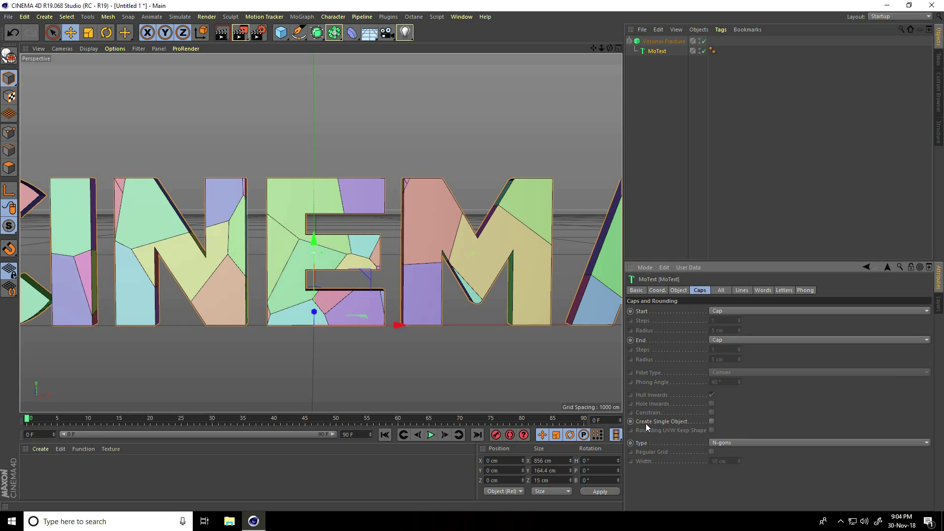
{"action": "left_click", "coordinate": [711, 421]}
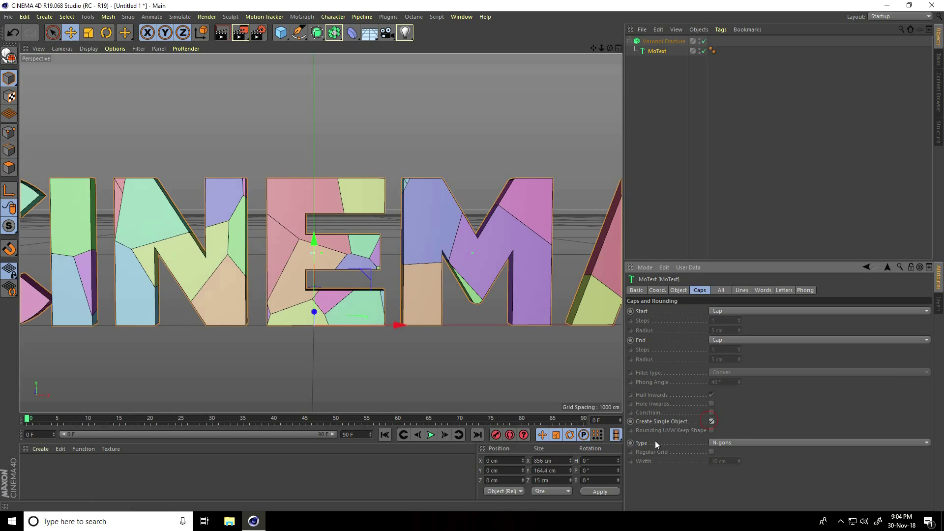
{"action": "scroll", "coordinate": [379, 188], "scroll_direction": "down", "scroll_amount": 2}
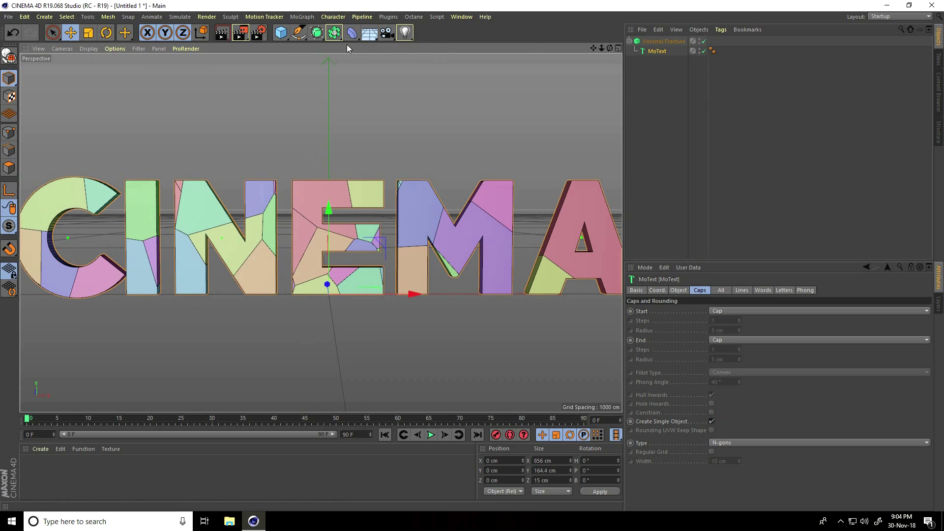
Add a Plane primitive and set its orientation to +Z.
{"action": "left_click", "coordinate": [280, 32]}
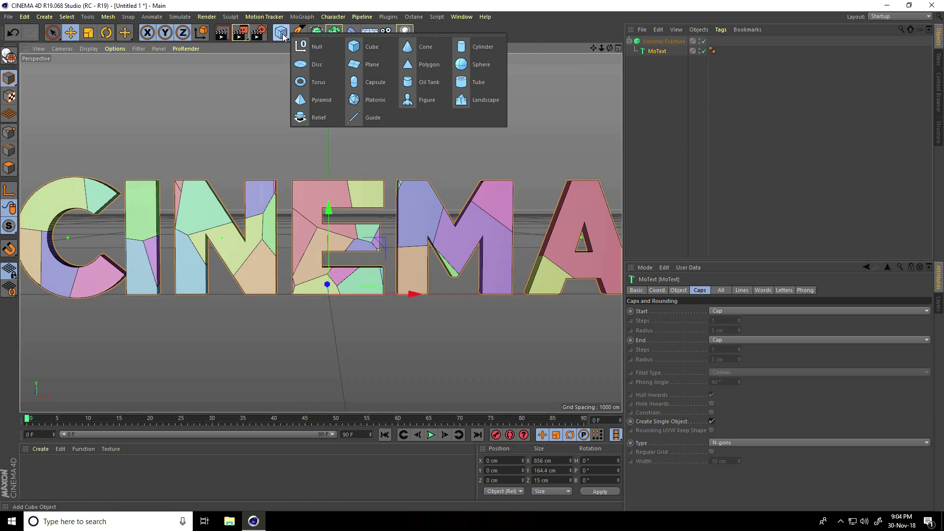
{"action": "left_click", "coordinate": [372, 67]}
{"action": "left_click_drag", "start_coordinate": [210, 152], "coordinate": [293, 255], "text": "alt"}
{"action": "left_click", "coordinate": [700, 351]}
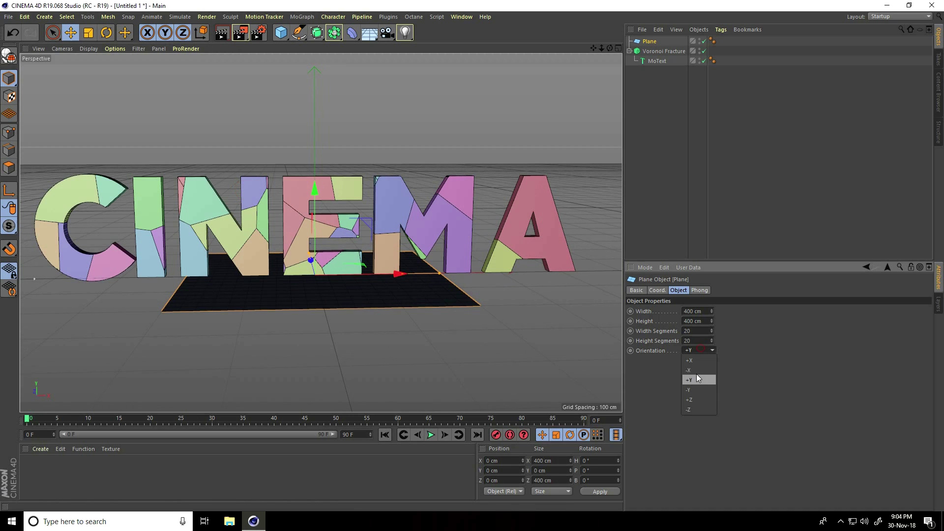
{"action": "left_click", "coordinate": [691, 399]}
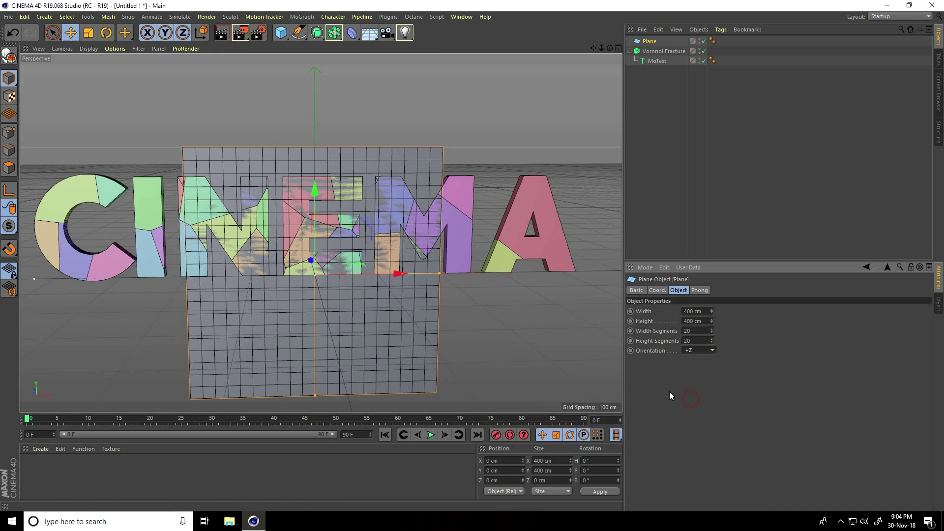
Shift the plane back about 7.6 cm in Z and set its width to 900 cm.
{"action": "left_click_drag", "start_coordinate": [277, 243], "coordinate": [268, 188], "text": "alt"}
{"action": "left_click_drag", "start_coordinate": [401, 228], "coordinate": [527, 229]}
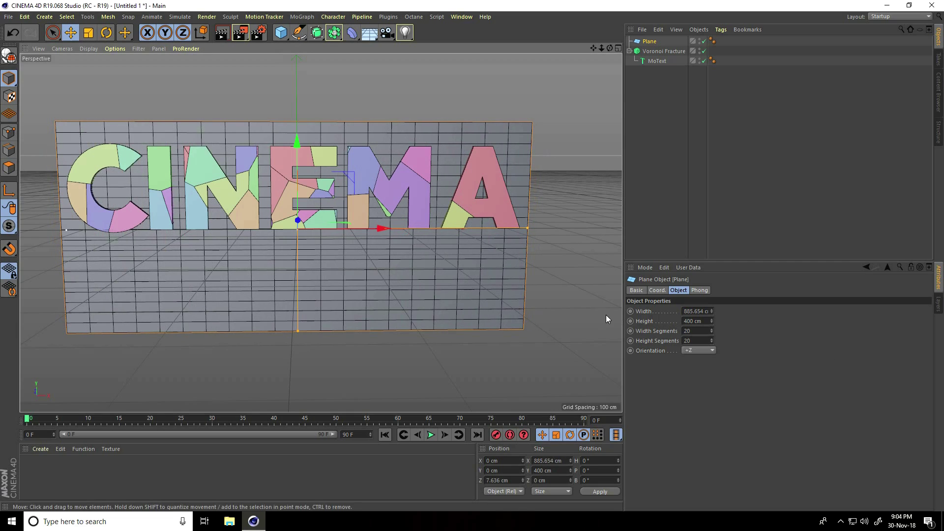
{"action": "double_click", "coordinate": [698, 311]}
{"action": "type", "text": "900"}
{"action": "key", "text": "Return"}
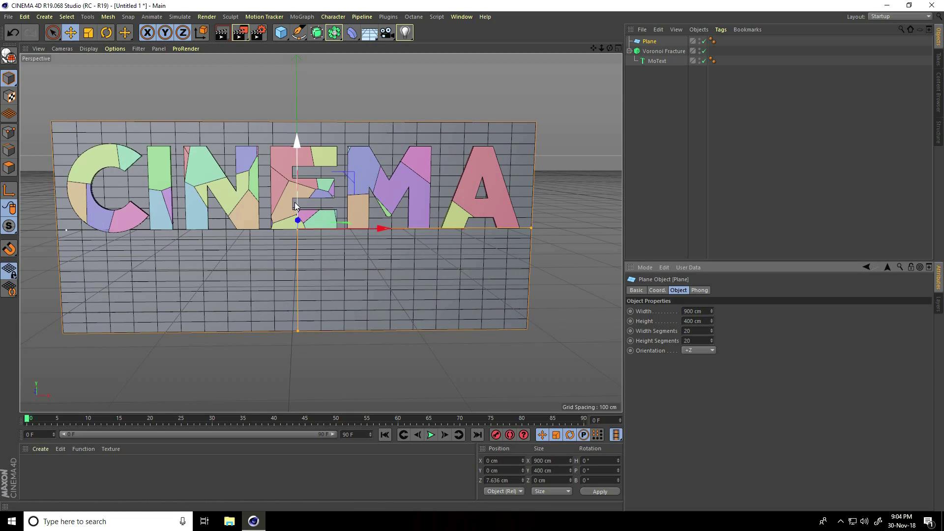
Set the plane's height to 200 cm and raise it to about 72 cm in Y so it is centred behind the text.
{"action": "left_click_drag", "start_coordinate": [295, 140], "coordinate": [290, 105]}
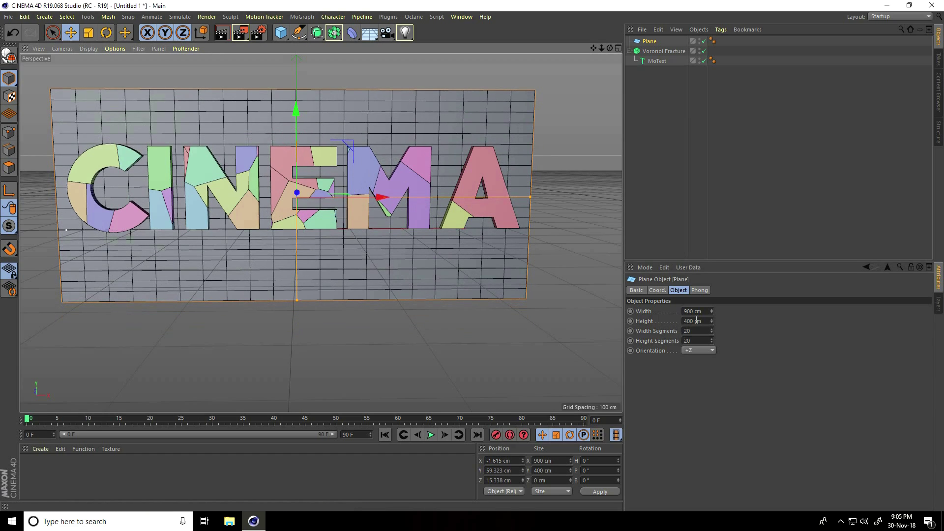
{"action": "left_click_drag", "start_coordinate": [703, 321], "coordinate": [664, 322]}
{"action": "type", "text": "200"}
{"action": "key", "text": "Return"}
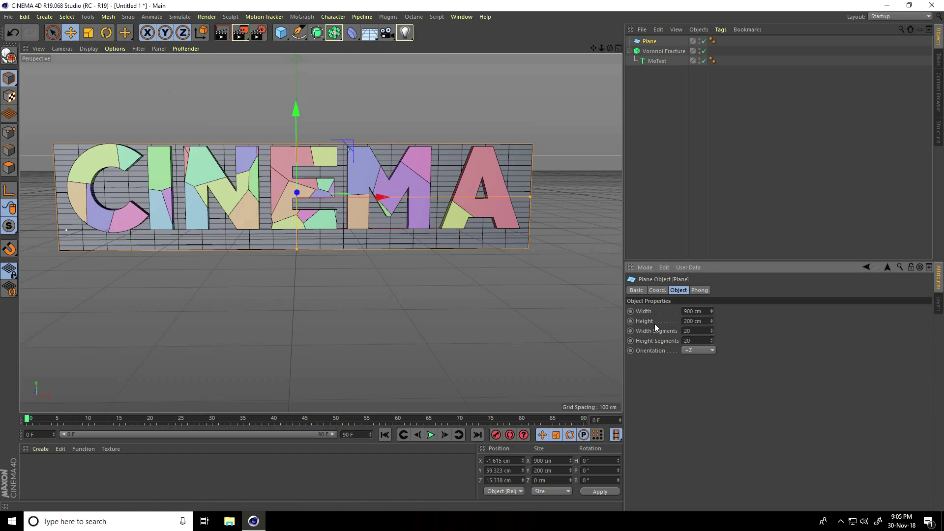
{"action": "scroll", "coordinate": [288, 138], "scroll_direction": "up", "scroll_amount": 2}
{"action": "scroll", "coordinate": [288, 138], "scroll_direction": "up", "scroll_amount": 1}
{"action": "left_click_drag", "start_coordinate": [303, 131], "coordinate": [302, 122]}
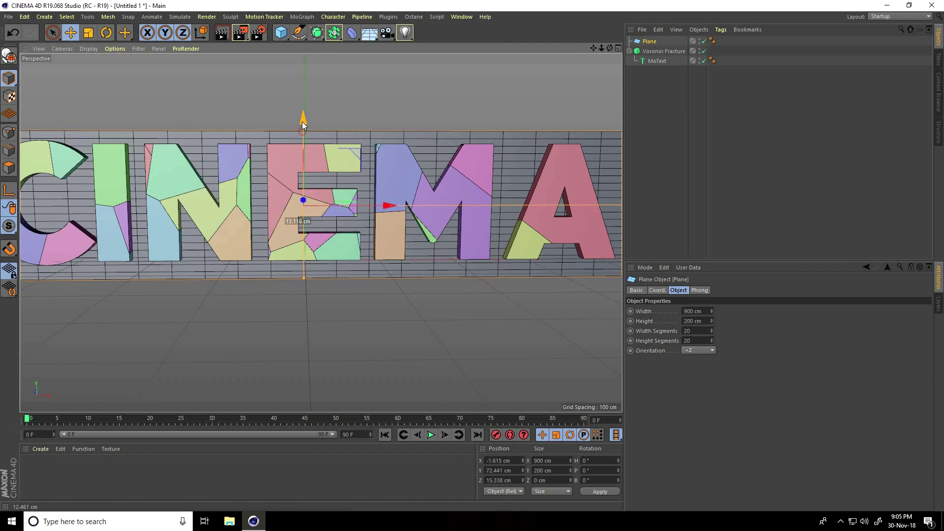
{"action": "left_click_drag", "start_coordinate": [305, 228], "coordinate": [299, 228], "text": "alt"}
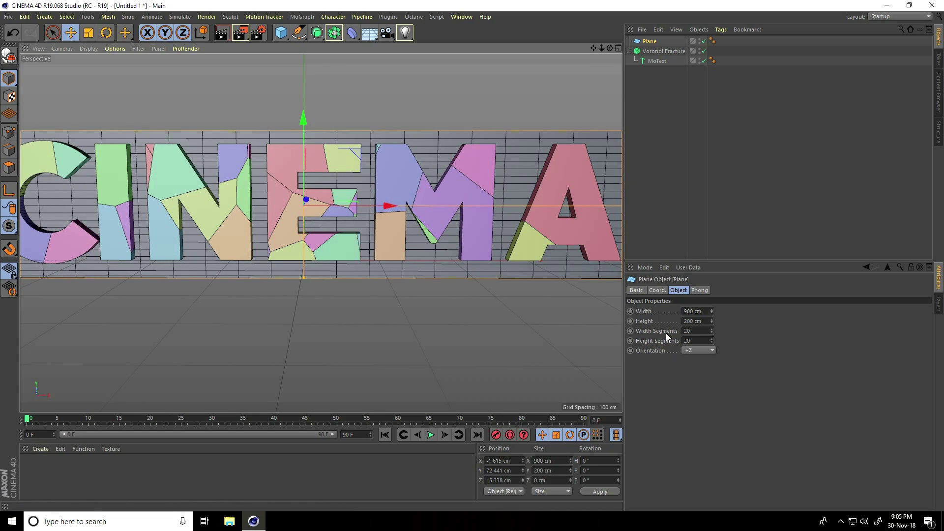
Set the plane's width segments to 50.
{"action": "left_click", "coordinate": [693, 331]}
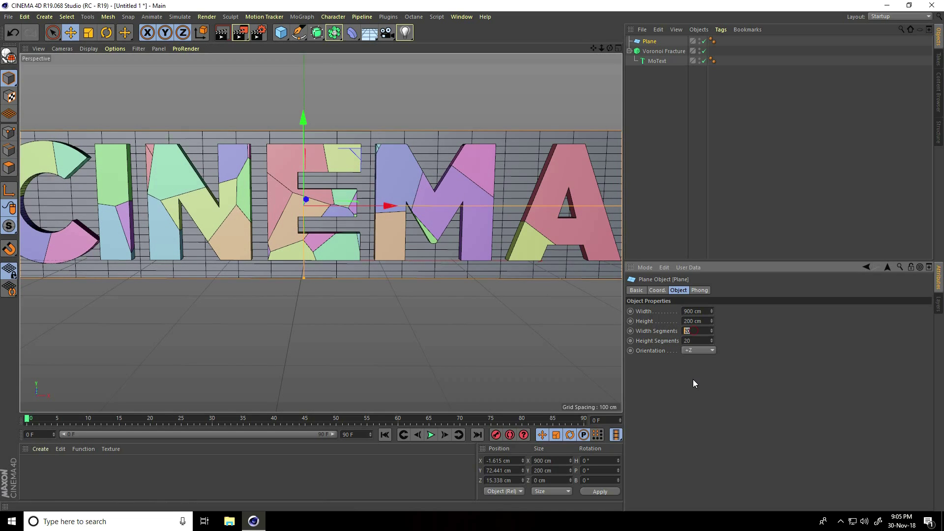
{"action": "type", "text": "50"}
{"action": "key", "text": "Tab"}
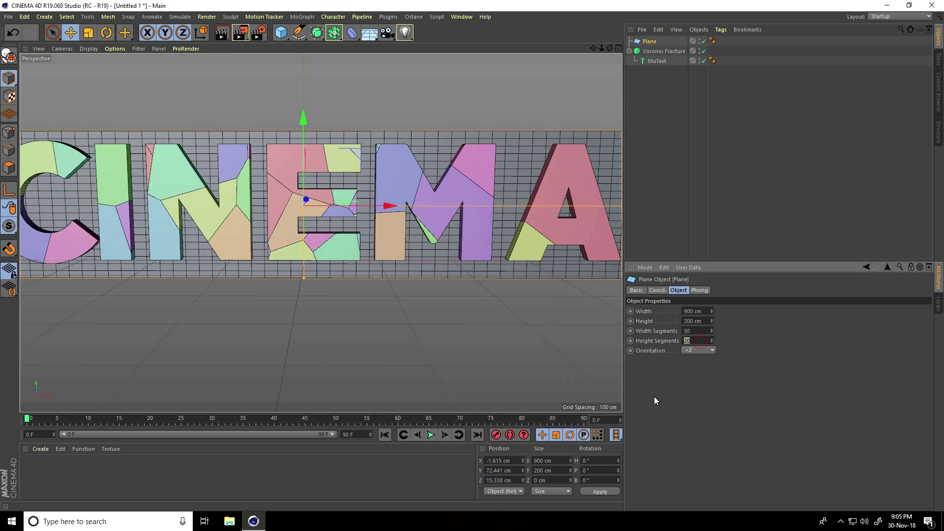
Replace the Voronoi Fracture's default Point Generator source with the plane.
{"action": "left_click", "coordinate": [680, 52]}
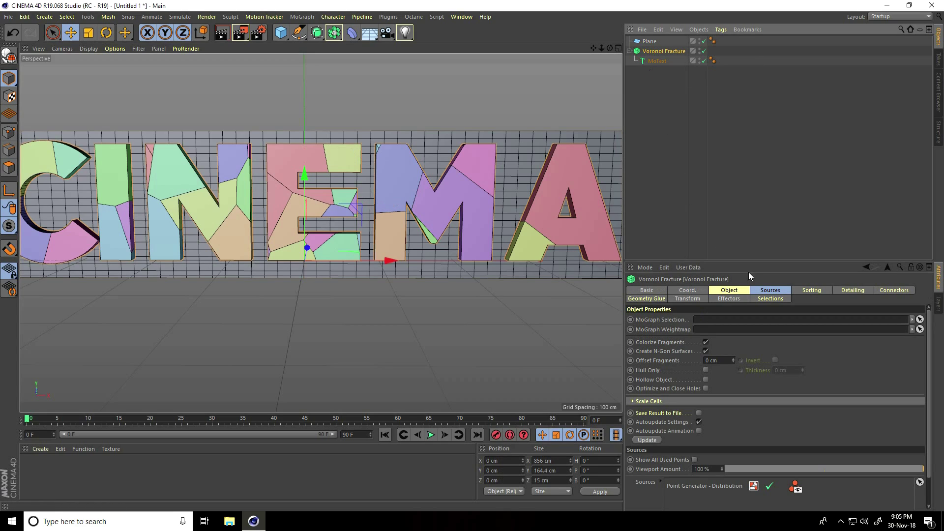
{"action": "left_click", "coordinate": [781, 290]}
{"action": "left_click", "coordinate": [675, 346]}
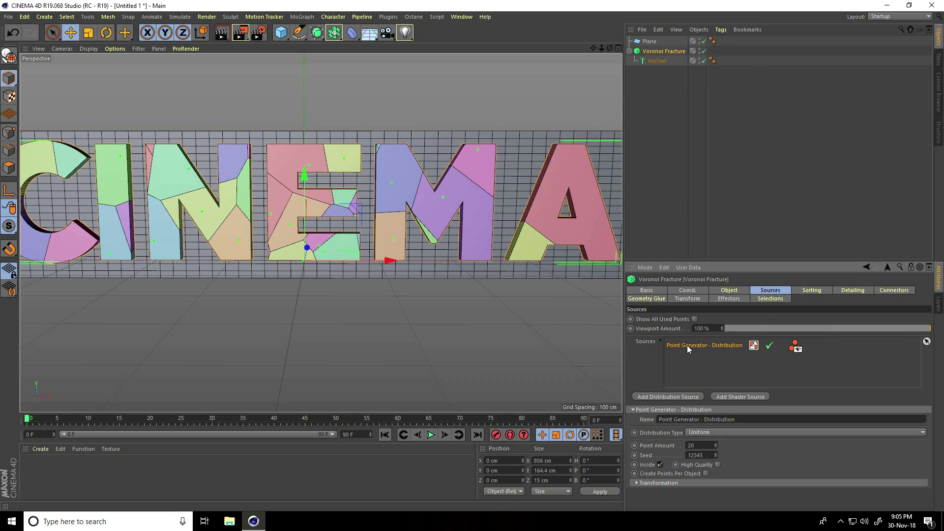
{"action": "key", "text": "Delete"}
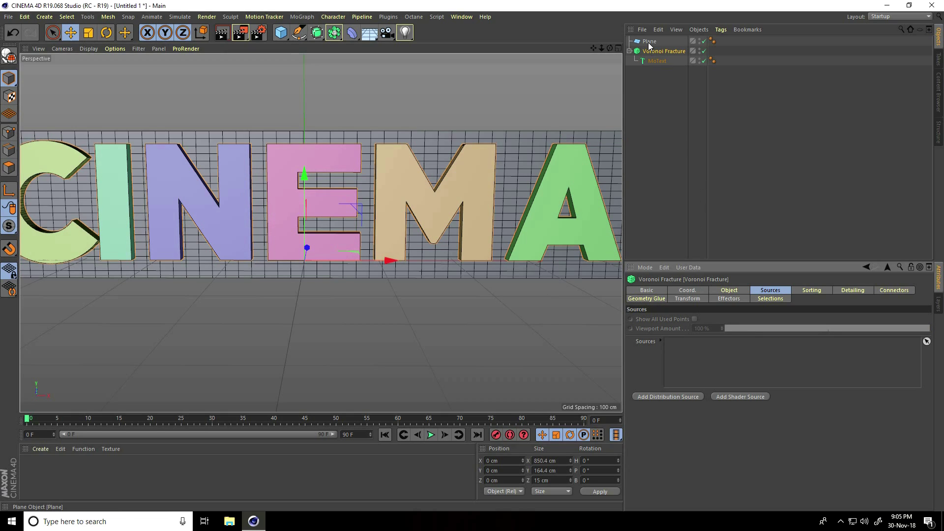
{"action": "left_click_drag", "start_coordinate": [649, 41], "coordinate": [696, 365]}
Examine the fragments of the fractured letters from the front and from above.
{"action": "left_click_drag", "start_coordinate": [300, 162], "coordinate": [321, 193], "text": "alt"}
{"action": "right_click_drag", "start_coordinate": [321, 193], "coordinate": [332, 138], "text": "alt"}
{"action": "left_click_drag", "start_coordinate": [313, 191], "coordinate": [283, 144], "text": "alt"}
{"action": "mouse_move", "coordinate": [372, 176]}
{"action": "right_mouse_down", "text": "alt"}
{"action": "mouse_move", "coordinate": [355, 199]}
{"action": "mouse_move", "coordinate": [358, 163]}
{"action": "right_mouse_up", "text": "alt"}
{"action": "scroll", "coordinate": [342, 183], "scroll_direction": "down", "scroll_amount": 2}
{"action": "left_click_drag", "start_coordinate": [342, 182], "coordinate": [321, 287], "text": "alt"}
{"action": "right_click_drag", "start_coordinate": [320, 287], "coordinate": [461, 134], "text": "alt"}
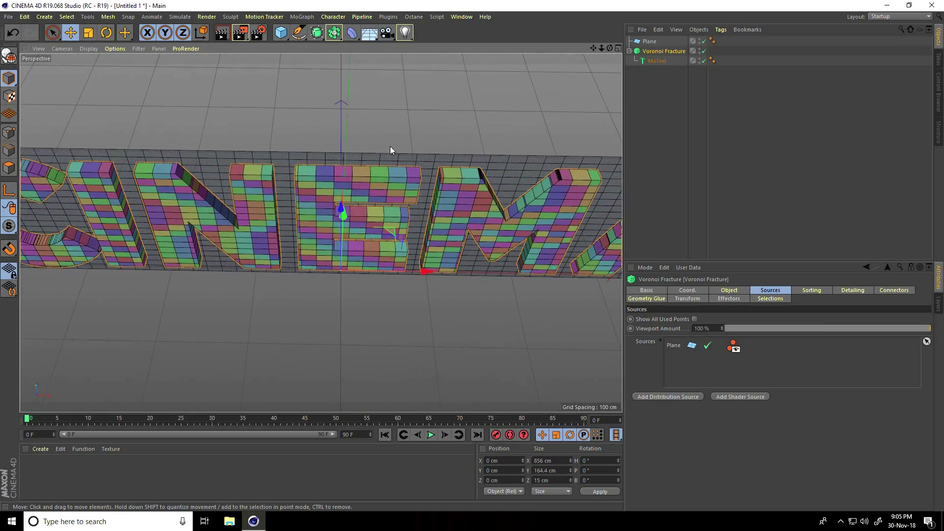
Move the plane along Z to about 7.5 cm behind the text.
{"action": "left_click", "coordinate": [650, 43]}
{"action": "left_click_drag", "start_coordinate": [371, 152], "coordinate": [281, 158], "text": "alt"}
{"action": "scroll", "coordinate": [277, 176], "scroll_direction": "down", "scroll_amount": 5}
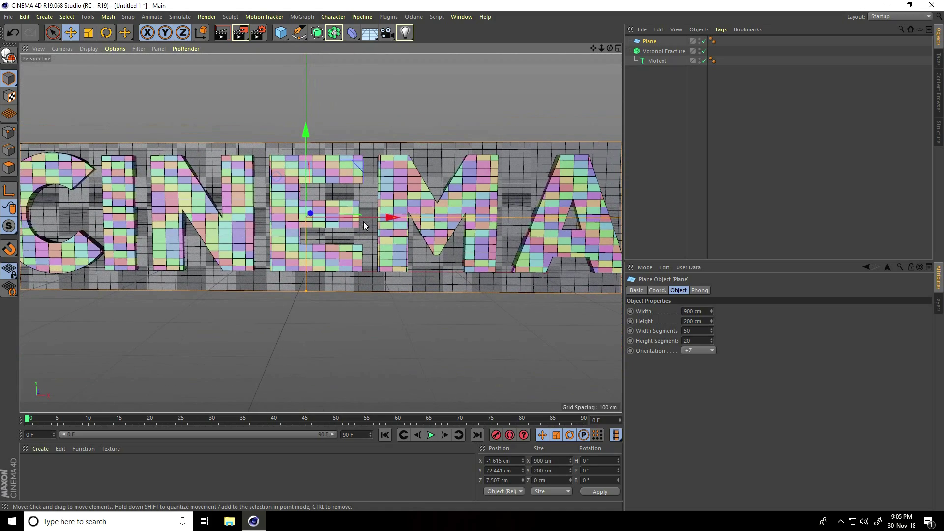
{"action": "middle_click_drag", "start_coordinate": [438, 254], "coordinate": [472, 255], "text": "alt"}
{"action": "left_click_drag", "start_coordinate": [389, 222], "coordinate": [388, 224], "text": "alt"}
Duplicate the plane together with its Voronoi Fracture object.
{"action": "left_click", "coordinate": [630, 51]}
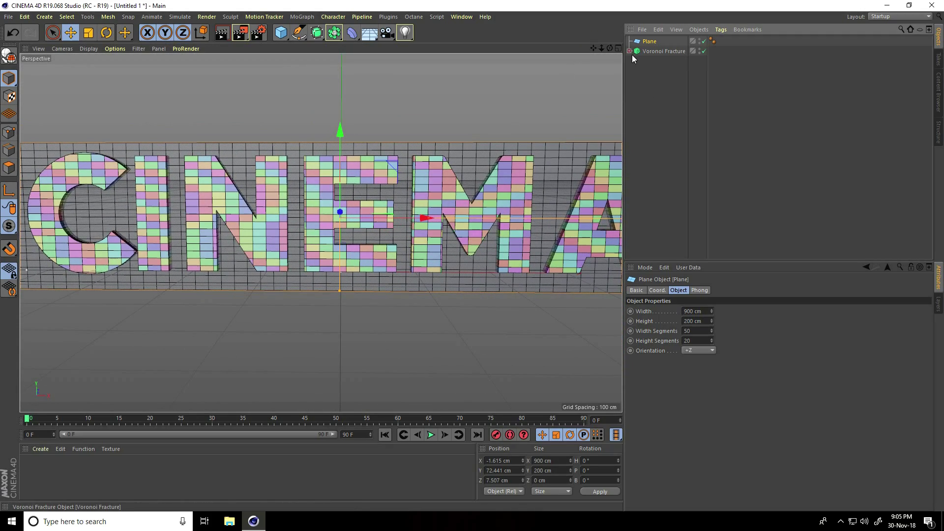
{"action": "left_click_drag", "start_coordinate": [642, 82], "coordinate": [671, 36]}
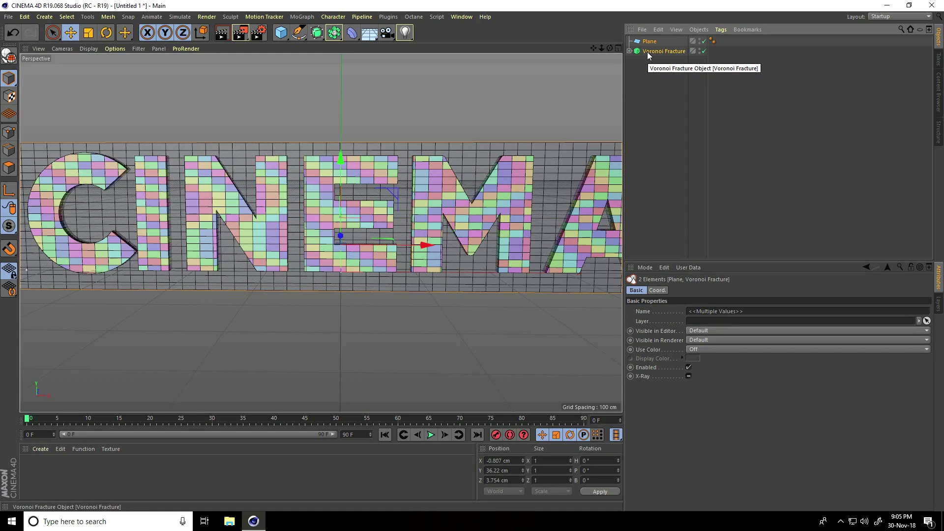
{"action": "left_click_drag", "start_coordinate": [648, 52], "coordinate": [649, 101]}
Move the duplicated plane and fracture along Z to about 19.5 cm, directly behind the original letters.
{"action": "right_click_drag", "start_coordinate": [372, 142], "coordinate": [378, 218], "text": "alt"}
{"action": "left_click_drag", "start_coordinate": [378, 220], "coordinate": [338, 105], "text": "alt"}
{"action": "left_click", "coordinate": [618, 48]}
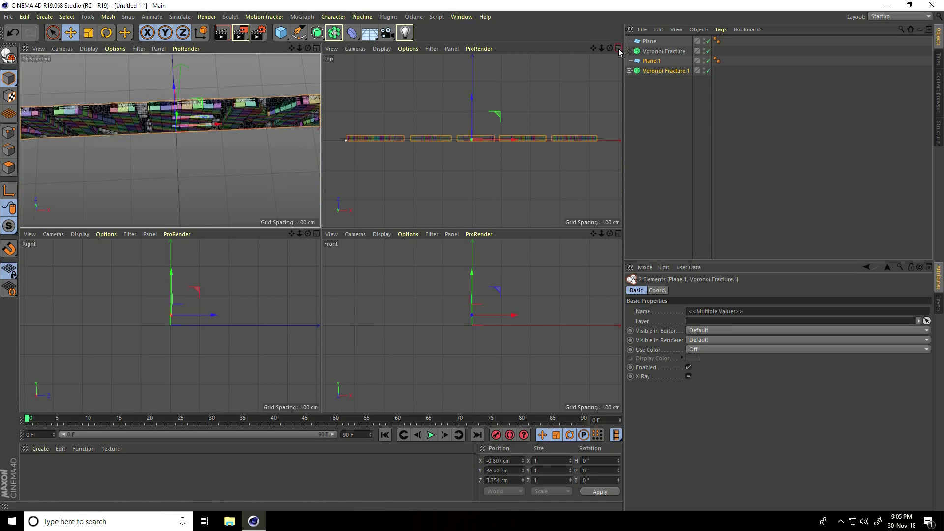
{"action": "left_click", "coordinate": [618, 48]}
{"action": "scroll", "coordinate": [319, 227], "scroll_direction": "up", "scroll_amount": 8}
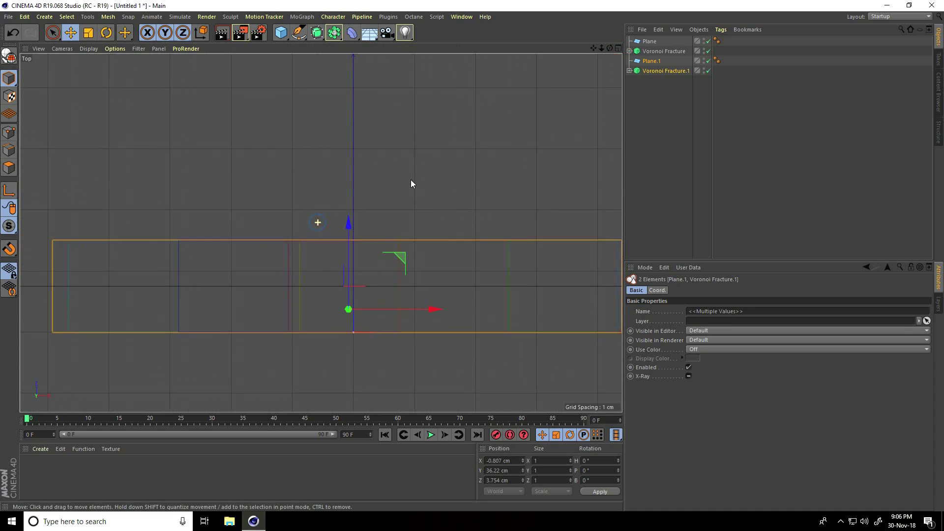
{"action": "left_click_drag", "start_coordinate": [349, 228], "coordinate": [347, 130]}
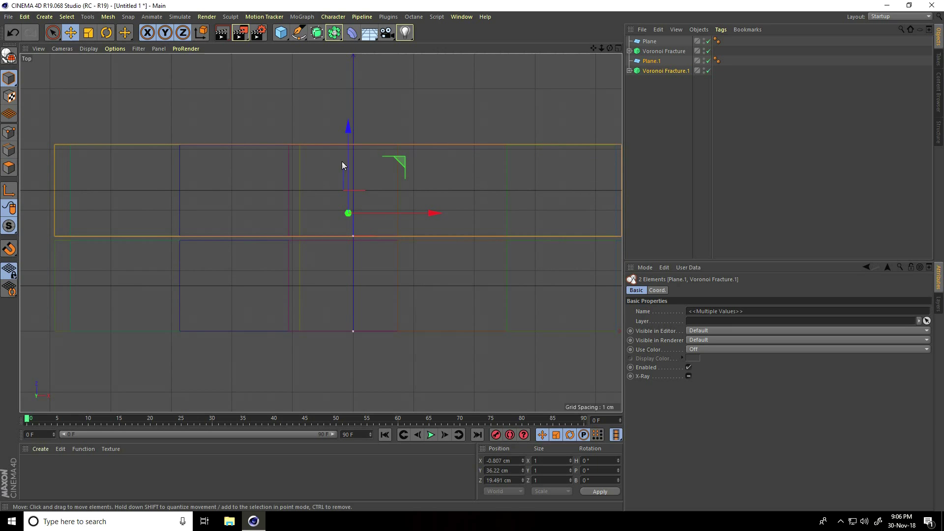
Replace the original plane with Plane.1 as the source of Voronoi Fracture.1.
{"action": "left_click", "coordinate": [617, 48]}
{"action": "left_click", "coordinate": [316, 47]}
{"action": "left_click_drag", "start_coordinate": [332, 238], "coordinate": [288, 206], "text": "alt"}
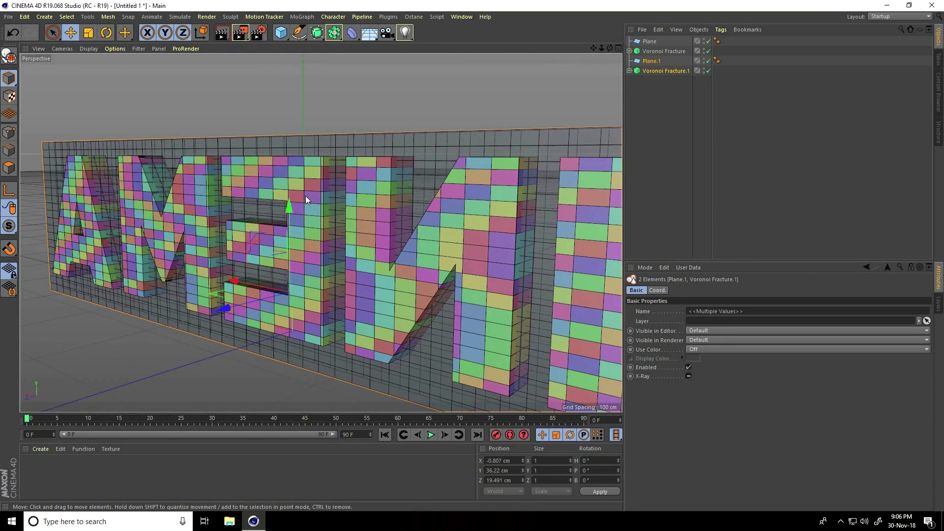
{"action": "left_click", "coordinate": [674, 71]}
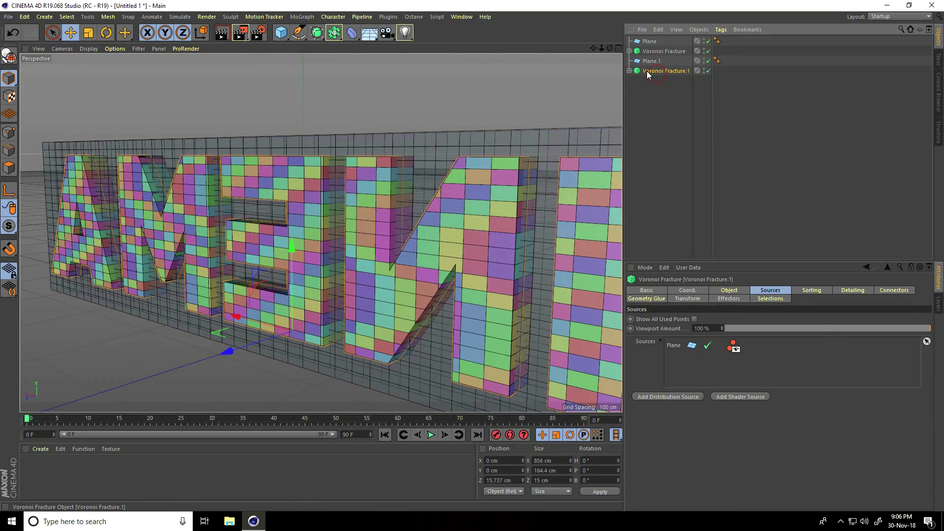
{"action": "left_click", "coordinate": [676, 346]}
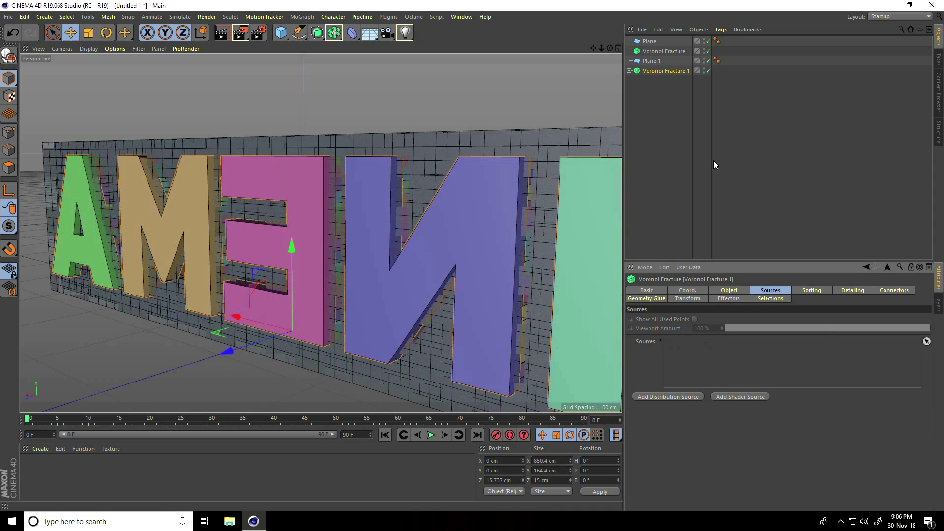
{"action": "left_click", "coordinate": [651, 61]}
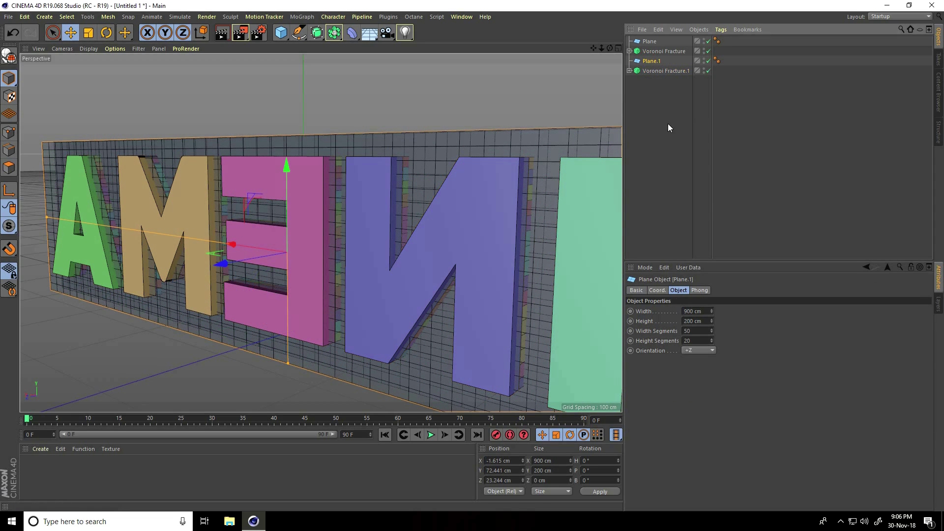
{"action": "left_click", "coordinate": [662, 71]}
{"action": "left_click_drag", "start_coordinate": [651, 61], "coordinate": [705, 356]}
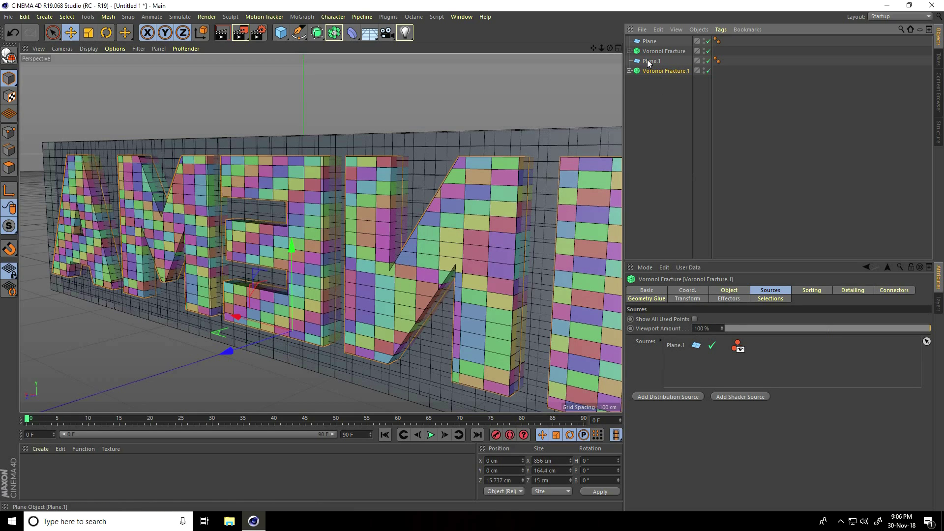
Set Plane.1 to 20 width segments and 10 height segments.
{"action": "left_click", "coordinate": [649, 60]}
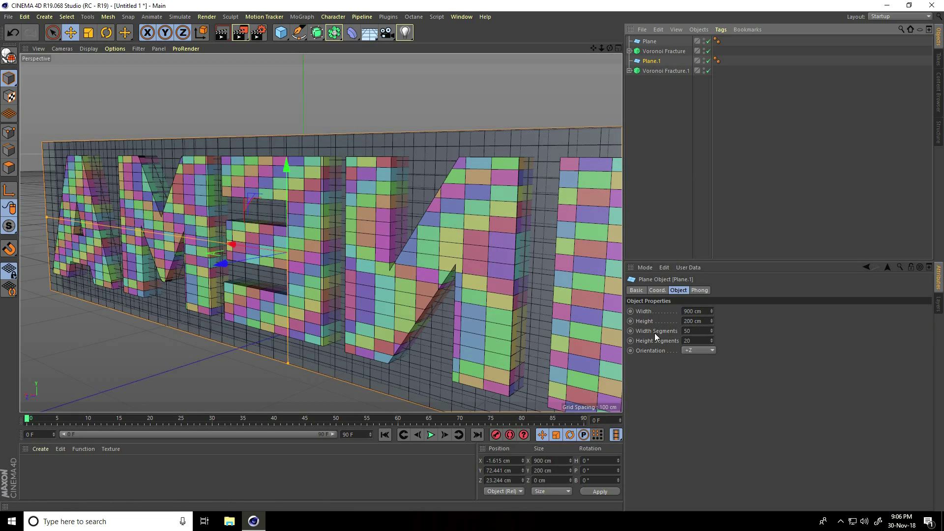
{"action": "left_click", "coordinate": [707, 330]}
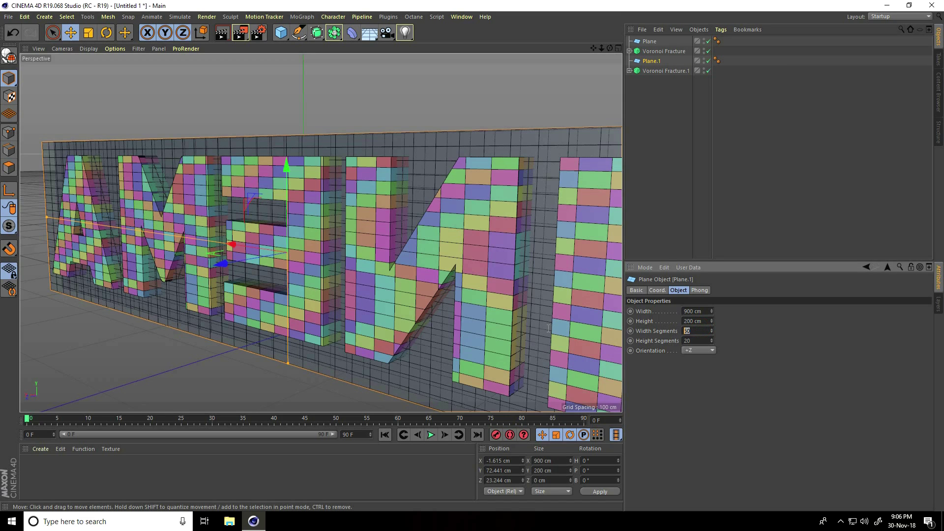
{"action": "type", "text": "20"}
{"action": "key", "text": "Tab"}
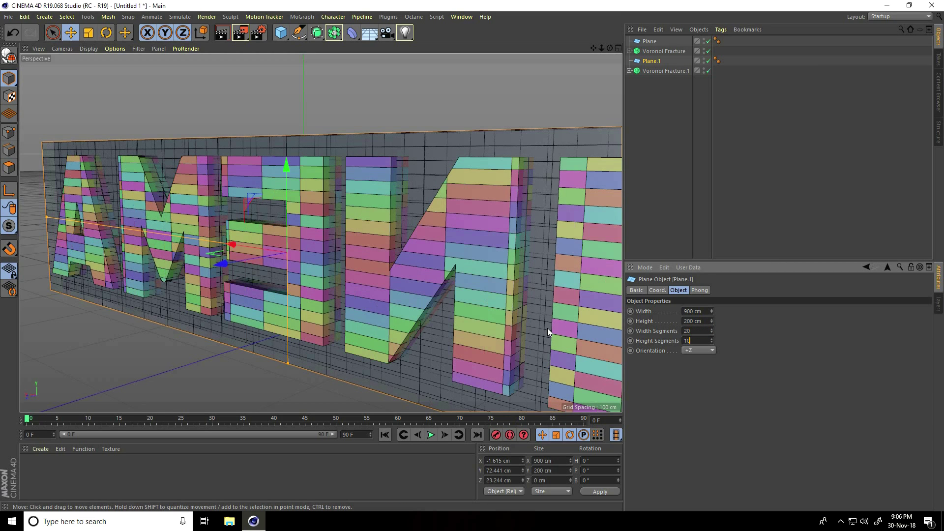
{"action": "type", "text": "10"}
{"action": "key", "text": "Return"}
Duplicate Plane.1 together with Voronoi Fracture.1 to make a third text layer.
{"action": "left_click_drag", "start_coordinate": [338, 245], "coordinate": [402, 240], "text": "alt"}
{"action": "right_click_drag", "start_coordinate": [318, 215], "coordinate": [323, 210], "text": "alt"}
{"action": "left_click_drag", "start_coordinate": [323, 210], "coordinate": [547, 295], "text": "alt"}
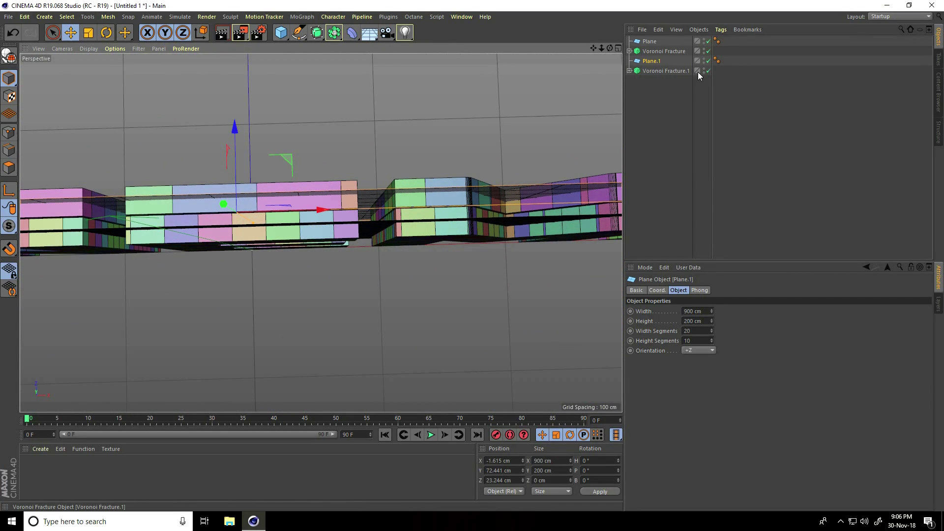
{"action": "left_click_drag", "start_coordinate": [634, 97], "coordinate": [659, 56]}
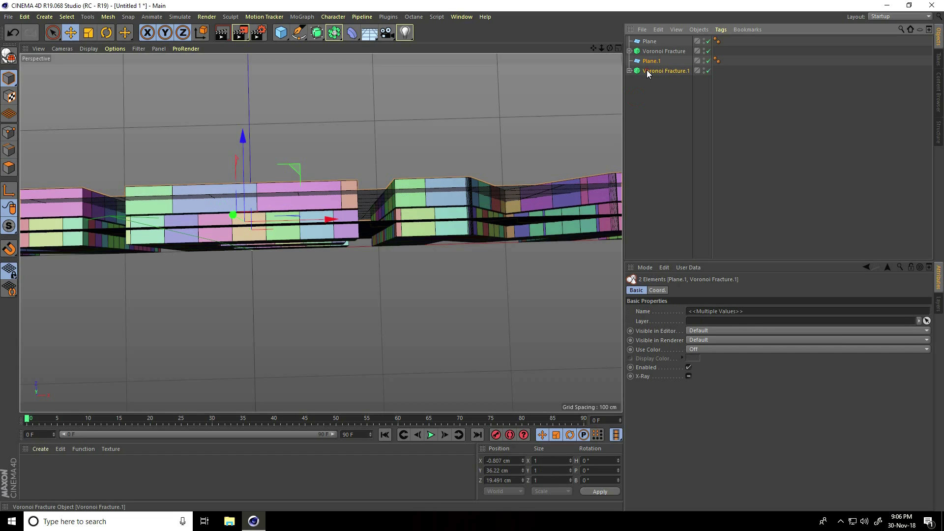
{"action": "left_click_drag", "start_coordinate": [647, 122], "coordinate": [647, 123], "text": "ctrl"}
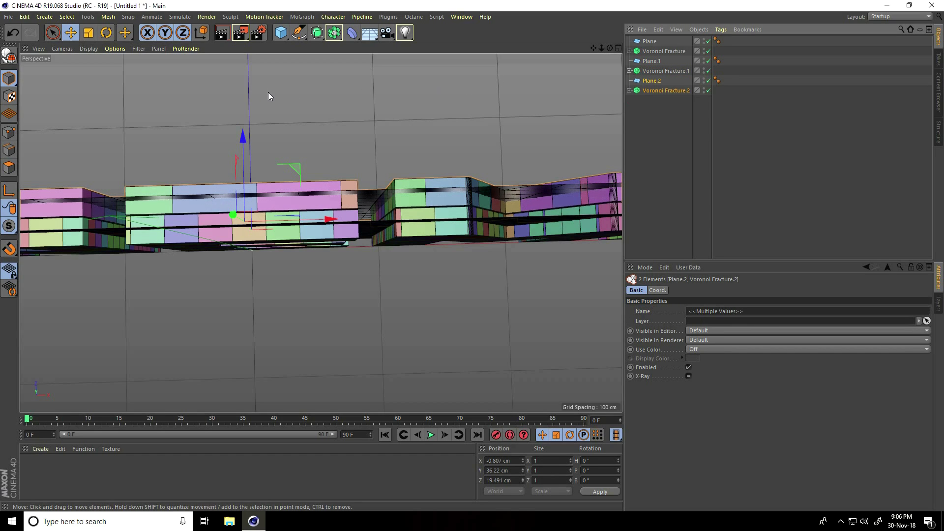
Move the third plane and fracture along Z to about 34.9 cm, directly behind the second layer.
{"action": "scroll", "coordinate": [271, 94], "scroll_direction": "up", "scroll_amount": 2}
{"action": "left_click_drag", "start_coordinate": [239, 167], "coordinate": [235, 137]}
{"action": "scroll", "coordinate": [252, 153], "scroll_direction": "up", "scroll_amount": 2}
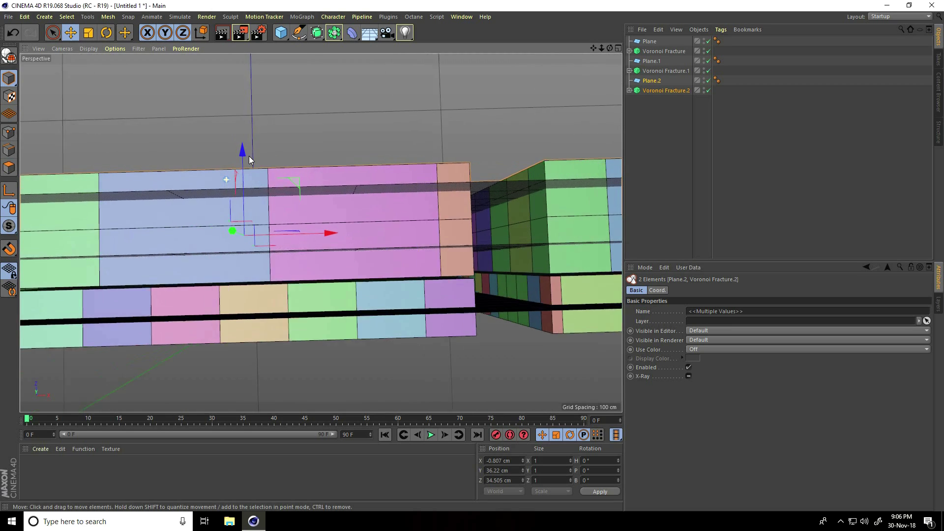
{"action": "right_click_drag", "start_coordinate": [252, 154], "coordinate": [279, 136], "text": "alt"}
{"action": "left_click_drag", "start_coordinate": [248, 167], "coordinate": [248, 165]}
Replace Plane.1 with Plane.2 as the source of Voronoi Fracture.2.
{"action": "mouse_move", "coordinate": [345, 220]}
{"action": "left_mouse_down", "text": "alt"}
{"action": "mouse_move", "coordinate": [329, 205]}
{"action": "mouse_move", "coordinate": [322, 160]}
{"action": "left_mouse_up", "text": "alt"}
{"action": "left_click_drag", "start_coordinate": [426, 173], "coordinate": [290, 244], "text": "alt"}
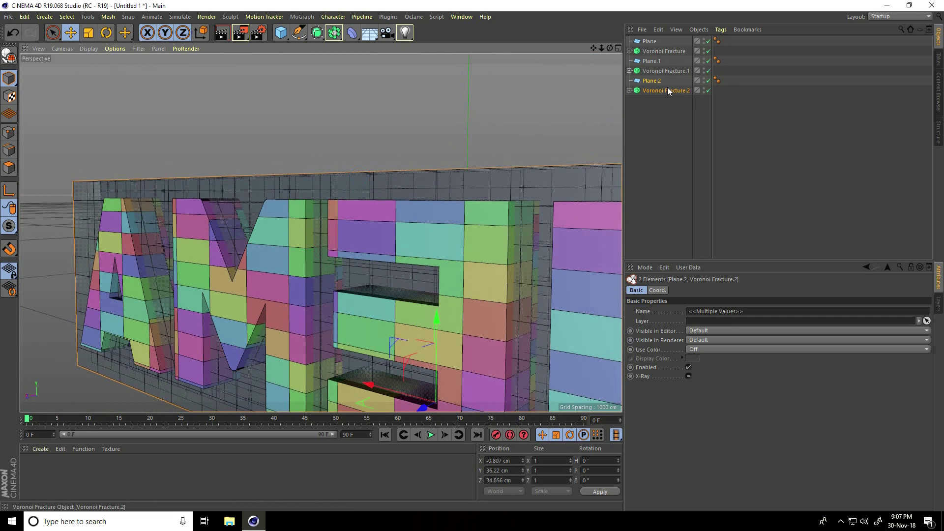
{"action": "left_click", "coordinate": [649, 90]}
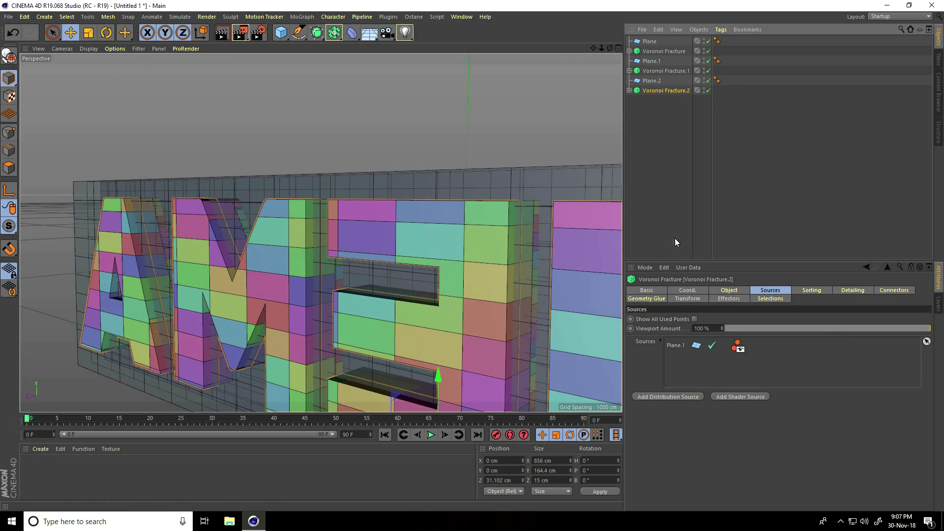
{"action": "left_click", "coordinate": [678, 346]}
{"action": "key", "text": "Delete"}
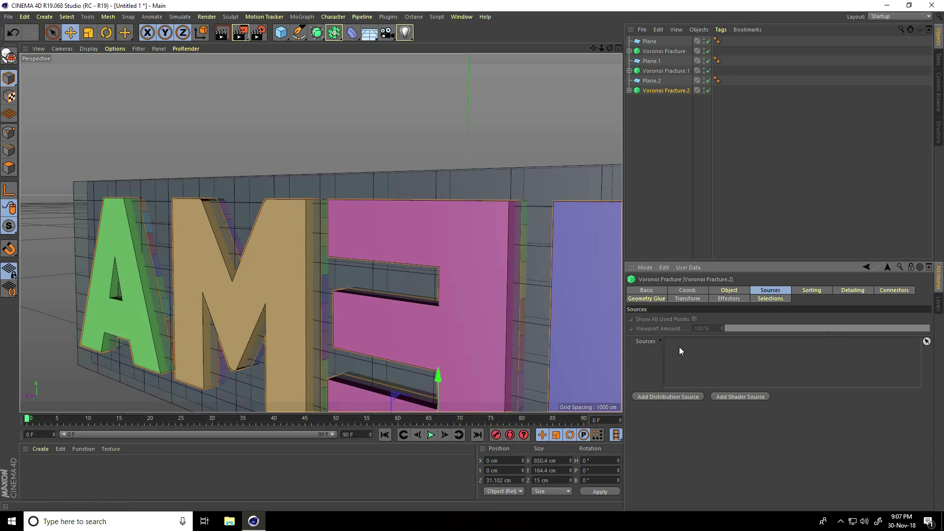
{"action": "left_click_drag", "start_coordinate": [652, 81], "coordinate": [636, 333]}
Set Plane.2 to 5 width segments and 2 height segments.
{"action": "left_click", "coordinate": [652, 80]}
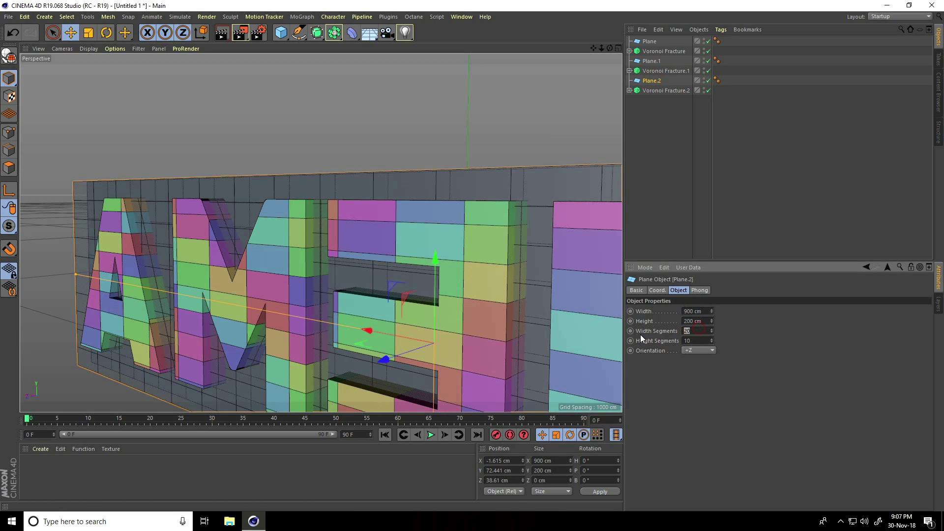
{"action": "type", "text": "5"}
{"action": "key", "text": "Tab"}
{"action": "type", "text": "2"}
{"action": "key", "text": "Return"}
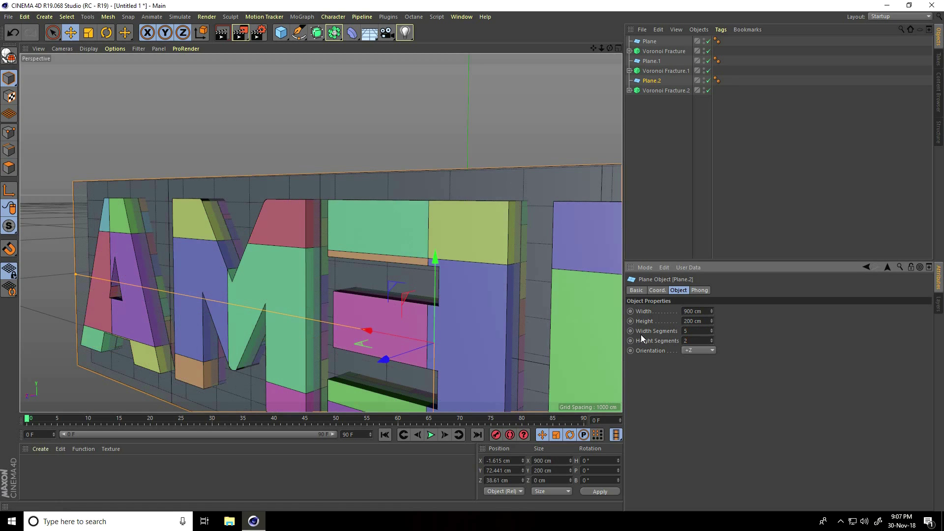
Hide all three planes in the editor and renderer, leaving the fractured letter layers on display.
{"action": "left_click_drag", "start_coordinate": [322, 170], "coordinate": [121, 256], "text": "alt"}
{"action": "right_click_drag", "start_coordinate": [379, 175], "coordinate": [364, 202], "text": "alt"}
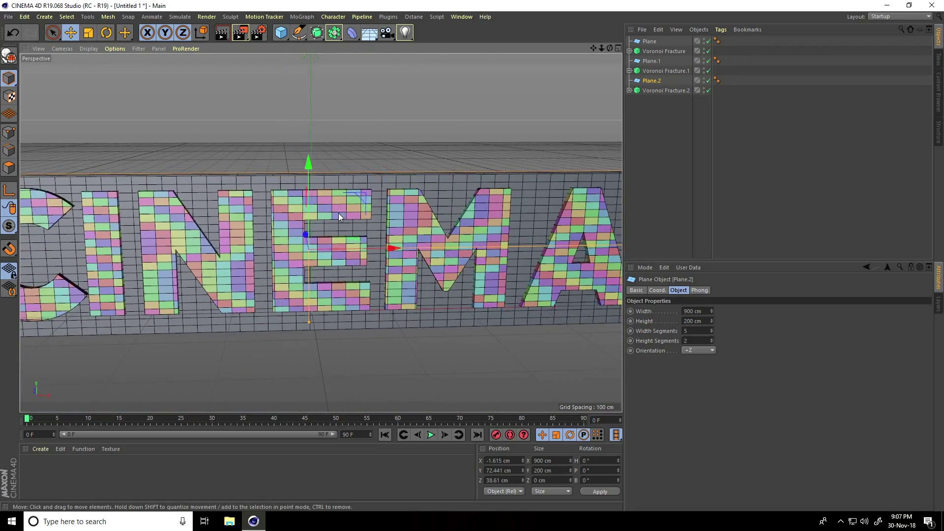
{"action": "left_click_drag", "start_coordinate": [338, 214], "coordinate": [329, 179], "text": "alt"}
{"action": "right_click_drag", "start_coordinate": [331, 180], "coordinate": [386, 162], "text": "alt"}
{"action": "left_click_drag", "start_coordinate": [366, 176], "coordinate": [368, 189], "text": "alt"}
{"action": "scroll", "coordinate": [367, 174], "scroll_direction": "up", "scroll_amount": 1}
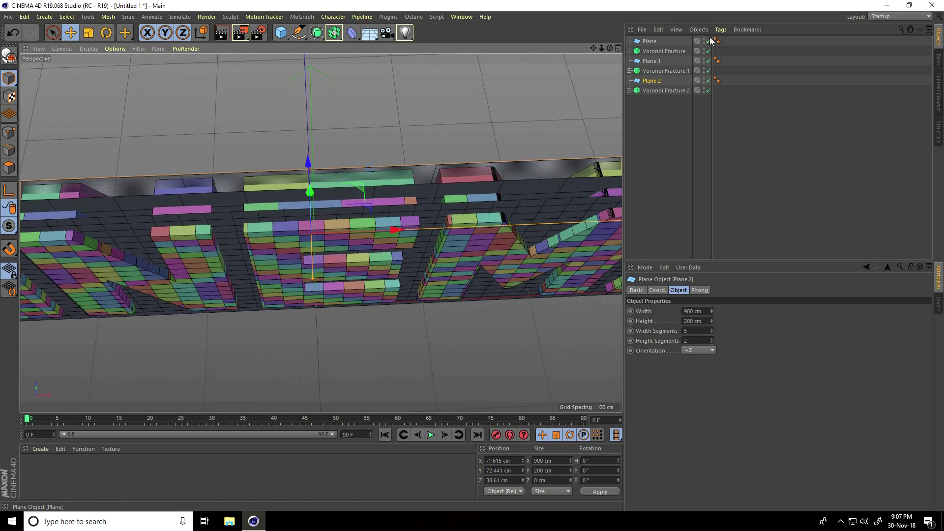
{"action": "left_click", "coordinate": [705, 40]}
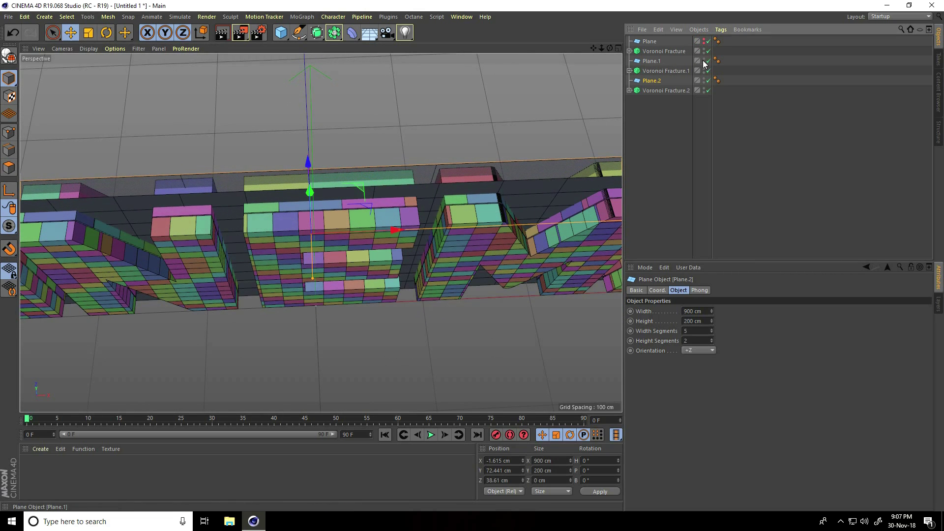
{"action": "left_click", "coordinate": [704, 60]}
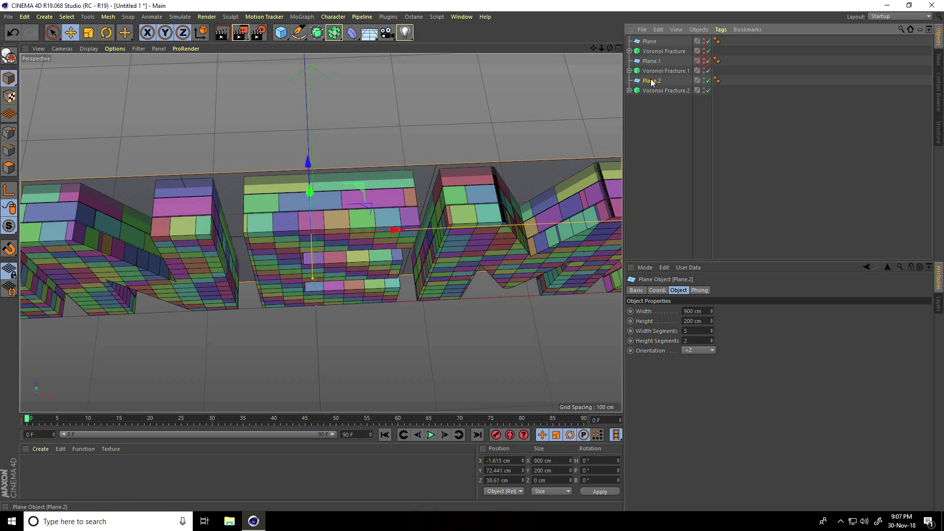
{"action": "left_click", "coordinate": [705, 80]}
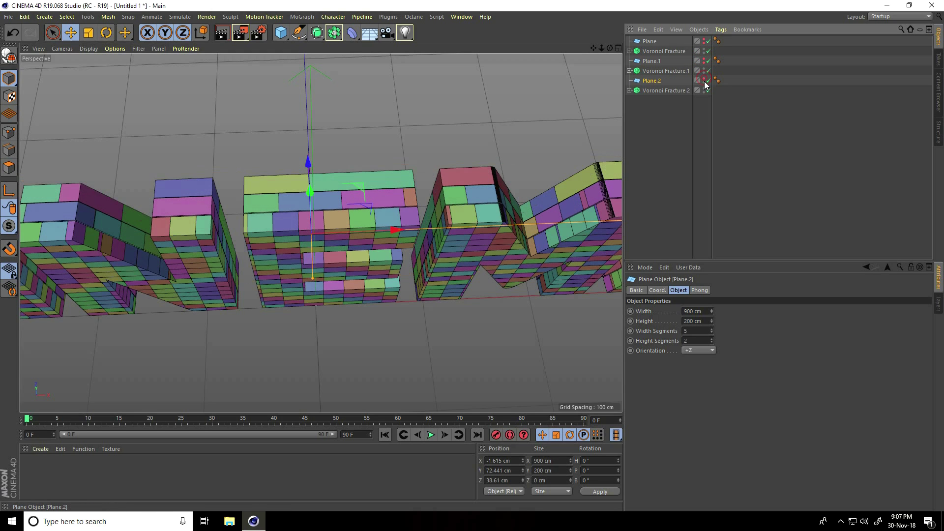
Reorder the object hierarchy so that all three planes sit together above the Voronoi Fracture objects.
{"action": "left_click_drag", "start_coordinate": [357, 267], "coordinate": [341, 150], "text": "alt"}
{"action": "scroll", "coordinate": [341, 139], "scroll_direction": "down", "scroll_amount": 4}
{"action": "mouse_move", "coordinate": [314, 197]}
{"action": "left_mouse_down", "text": "alt"}
{"action": "mouse_move", "coordinate": [321, 196]}
{"action": "mouse_move", "coordinate": [308, 179]}
{"action": "mouse_move", "coordinate": [311, 188]}
{"action": "left_mouse_up", "text": "alt"}
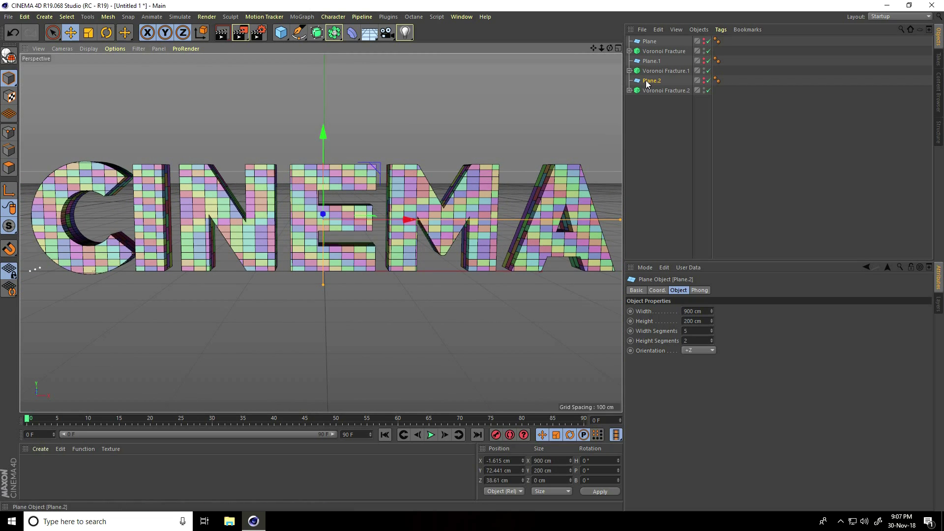
{"action": "left_click_drag", "start_coordinate": [655, 46], "coordinate": [651, 54]}
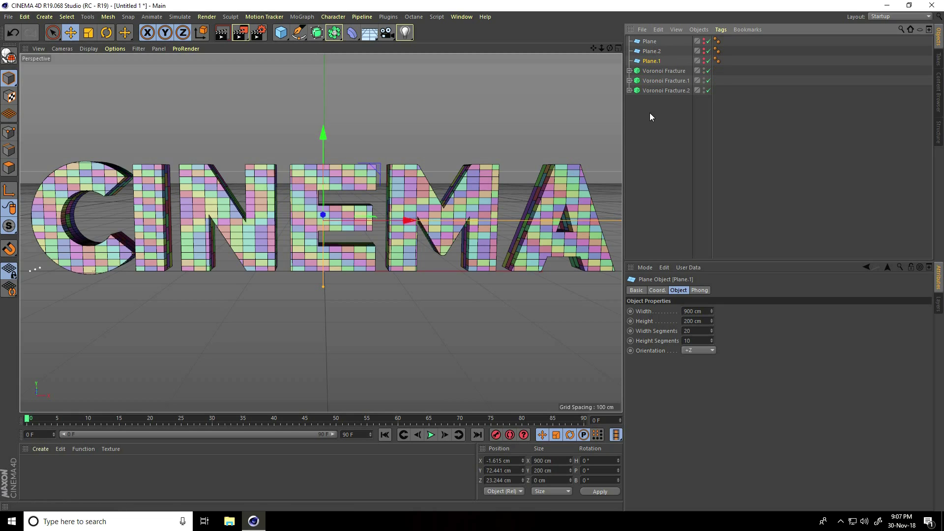
Add a Random effector to all three Voronoi Fracture objects.
{"action": "left_click_drag", "start_coordinate": [650, 113], "coordinate": [647, 75]}
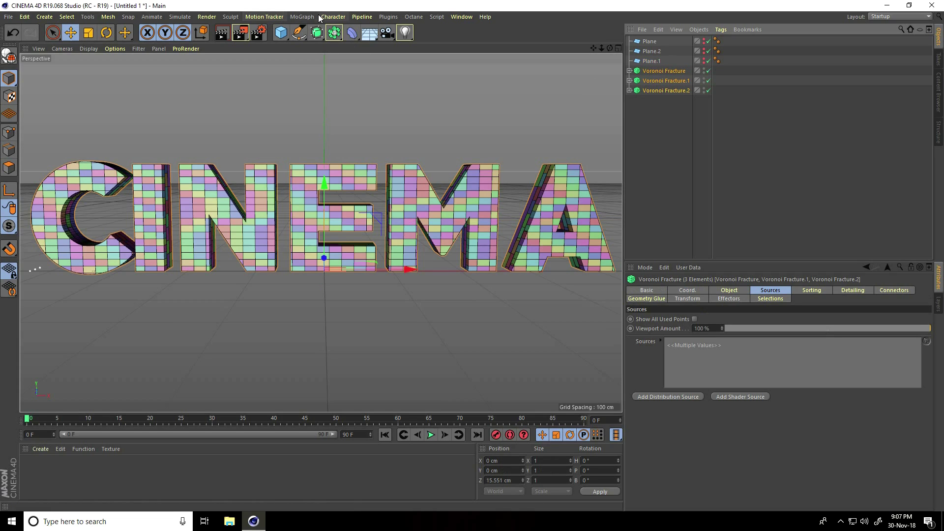
{"action": "left_click", "coordinate": [302, 17]}
{"action": "mouse_move", "coordinate": [308, 34]}
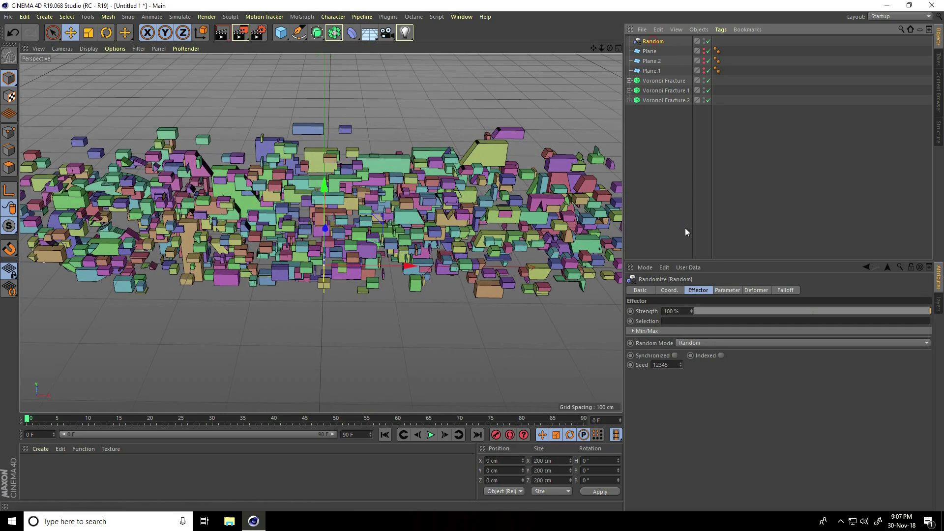
Set the Random effector's X position offset to 0 cm.
{"action": "left_click", "coordinate": [729, 282]}
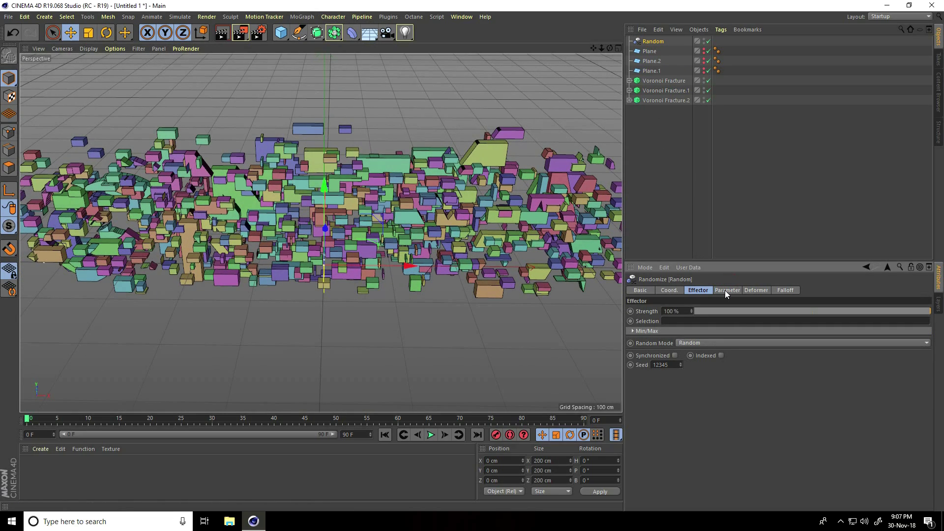
{"action": "left_click", "coordinate": [725, 290]}
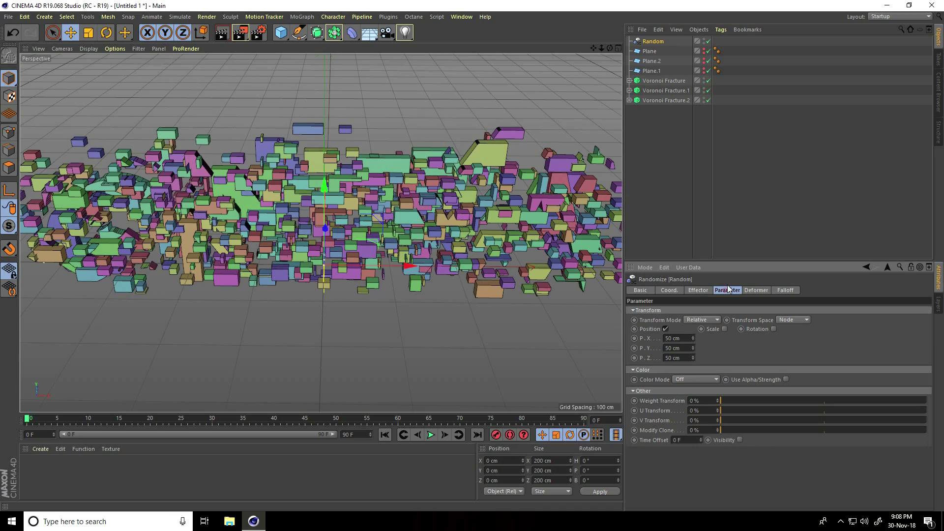
{"action": "double_click", "coordinate": [684, 338]}
{"action": "type", "text": "0"}
{"action": "key", "text": "Return"}
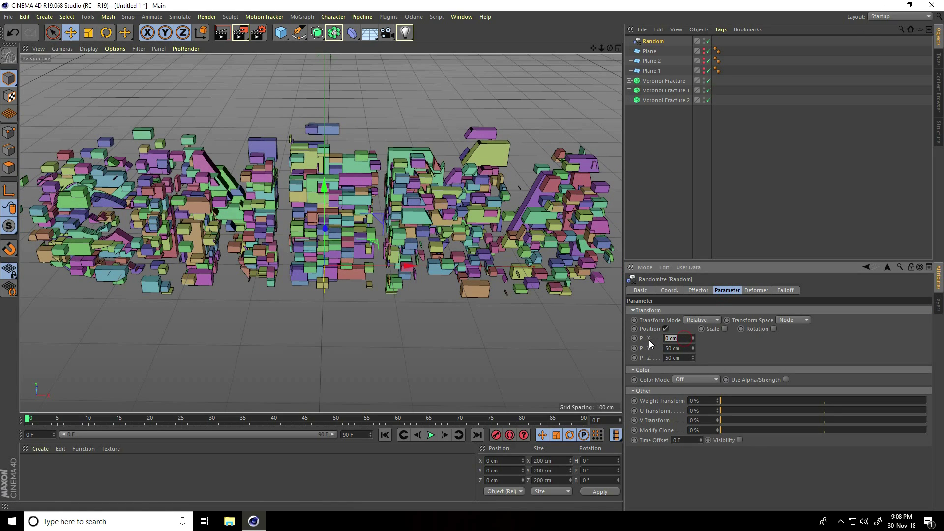
Set the project length to 300 frames and extend the timeline's preview range to the full 300 frames.
{"action": "double_click", "coordinate": [368, 432]}
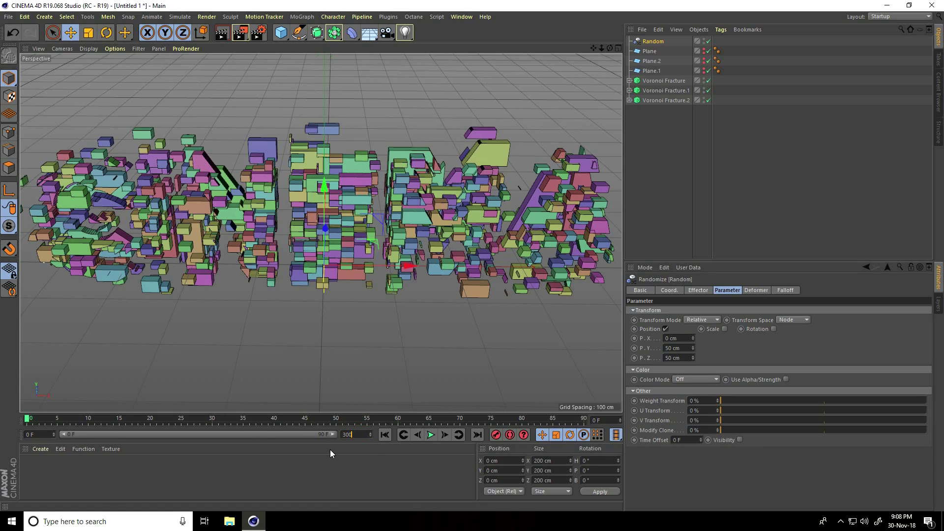
{"action": "type", "text": "300"}
{"action": "key", "text": "Return"}
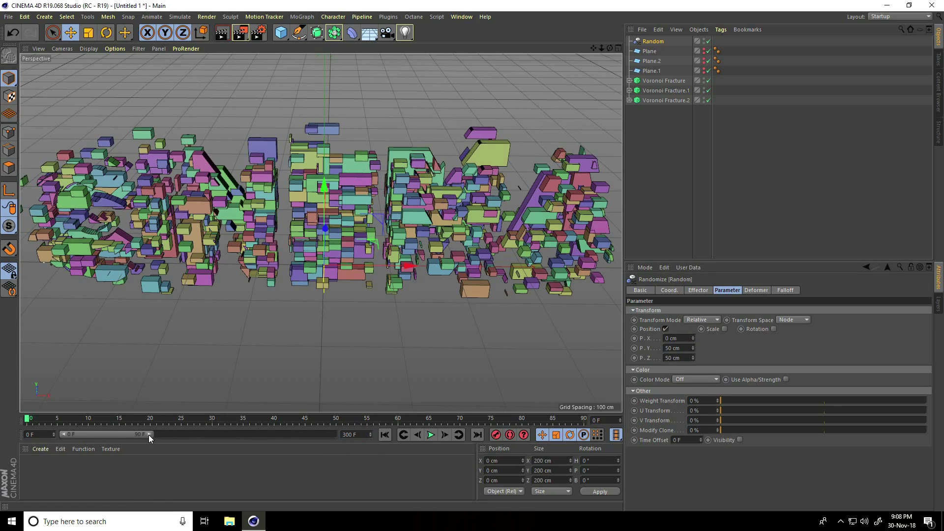
{"action": "left_click_drag", "start_coordinate": [149, 434], "coordinate": [370, 443]}
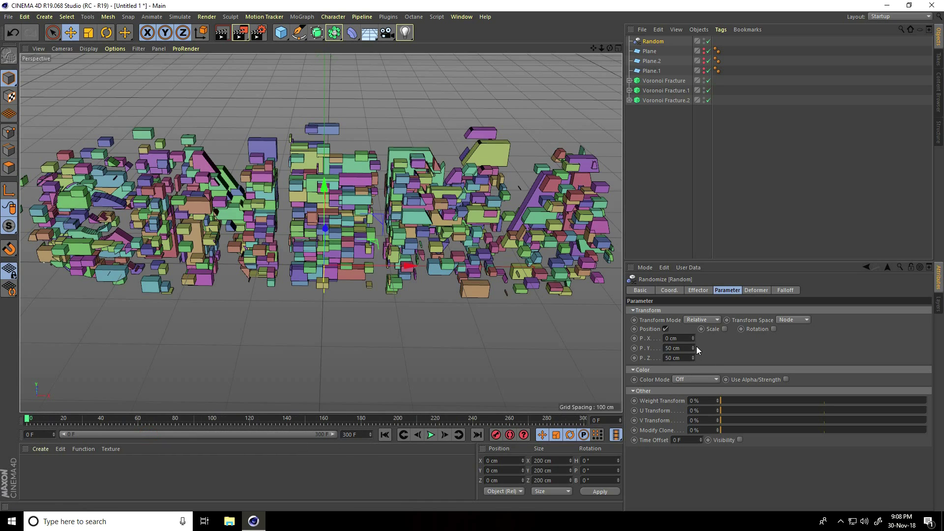
Set the Random effector's position offsets to Y 100 cm and Z 1200 cm, and keyframe X, Y and Z at frame 0.
{"action": "left_click_drag", "start_coordinate": [347, 293], "coordinate": [340, 237], "text": "alt"}
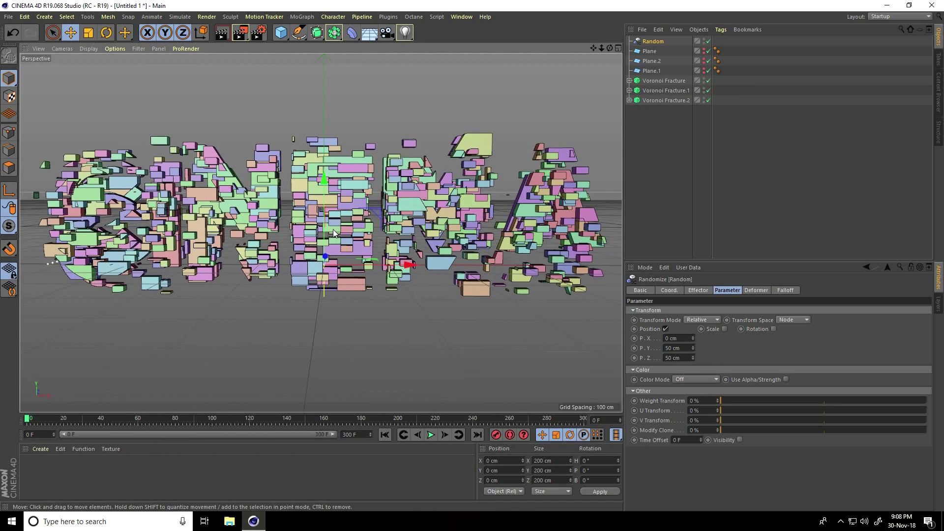
{"action": "scroll", "coordinate": [330, 195], "scroll_direction": "up", "scroll_amount": 2}
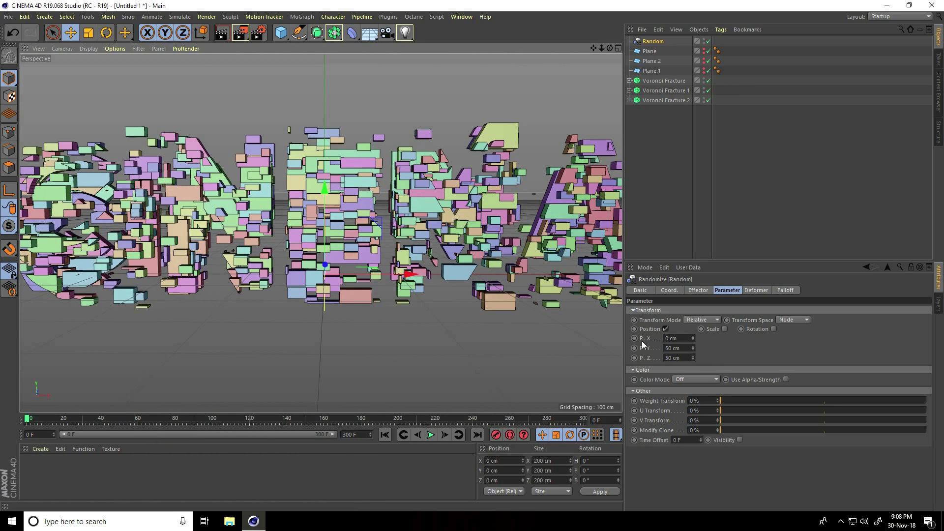
{"action": "left_click", "coordinate": [686, 348]}
{"action": "type", "text": "100"}
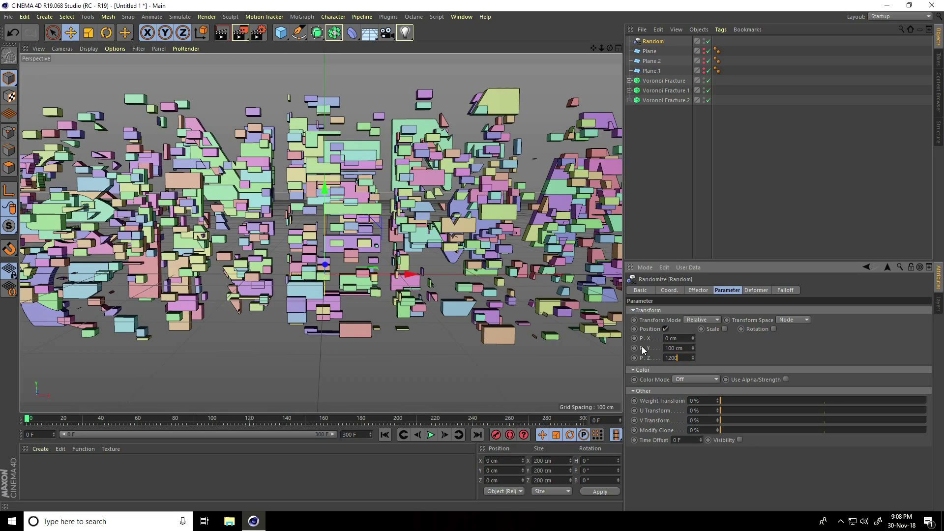
{"action": "key", "text": "Return"}
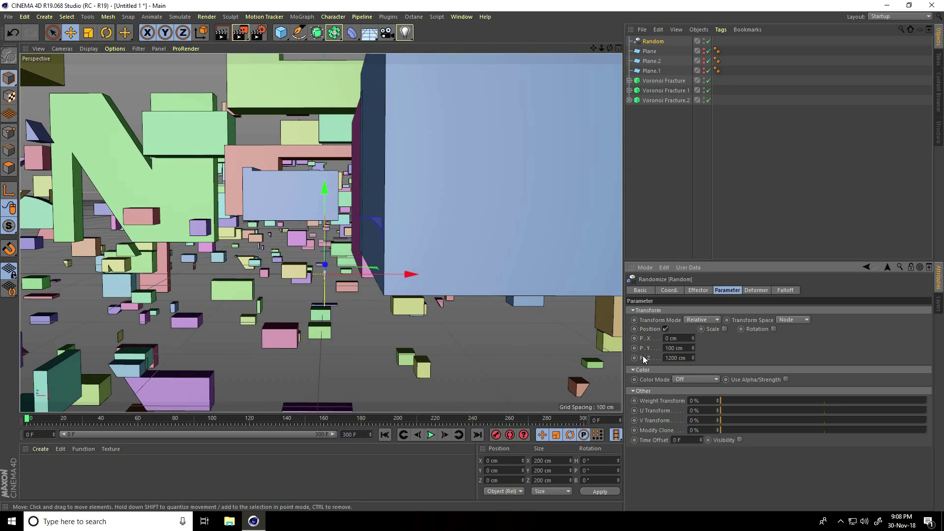
{"action": "left_click", "coordinate": [634, 348]}
{"action": "left_click", "coordinate": [634, 358]}
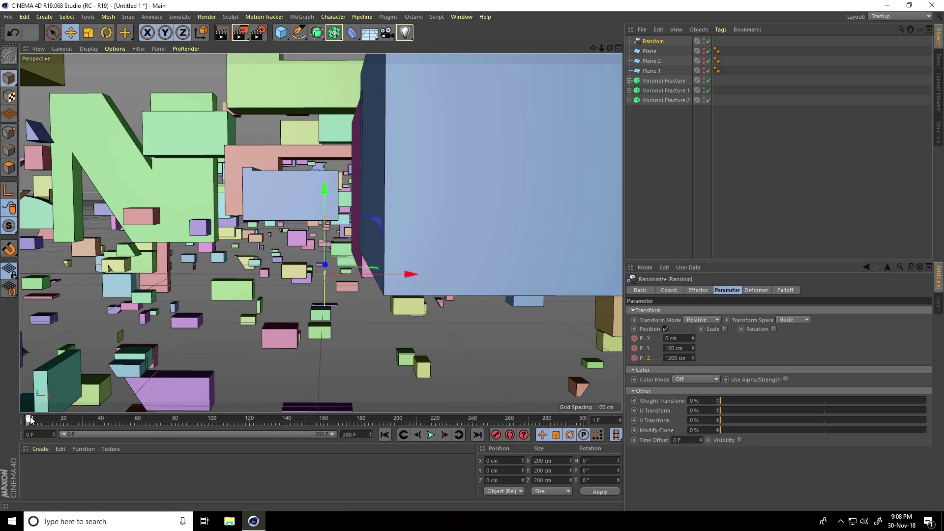
At frame 280, set the Random effector's X, Y and Z position offsets to 0 cm and keyframe all three.
{"action": "left_click_drag", "start_coordinate": [28, 419], "coordinate": [335, 415]}
{"action": "left_click_drag", "start_coordinate": [490, 412], "coordinate": [547, 415]}
{"action": "left_click_drag", "start_coordinate": [682, 339], "coordinate": [652, 341]}
{"action": "type", "text": "0"}
{"action": "key", "text": "Tab"}
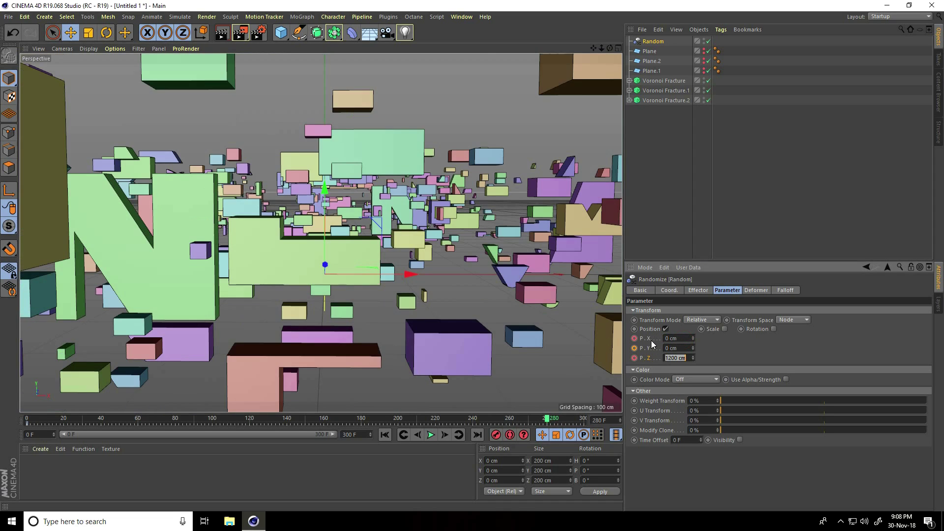
{"action": "type", "text": "0"}
{"action": "key", "text": "Return"}
{"action": "left_click", "coordinate": [634, 338]}
{"action": "left_click", "coordinate": [634, 348]}
{"action": "left_click", "coordinate": [634, 358]}
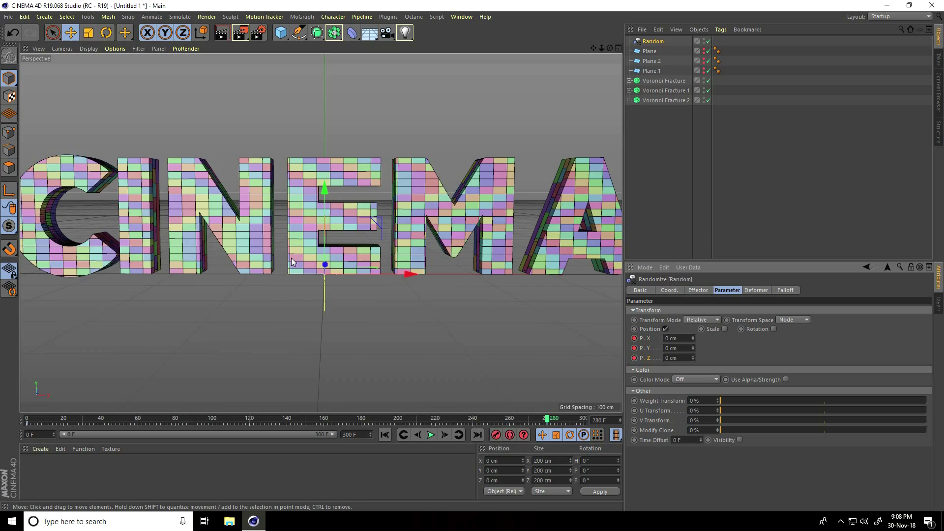
Play the animation from frame 0 to examine how the scattered fragments assemble into the CINEMA text.
{"action": "left_click_drag", "start_coordinate": [291, 257], "coordinate": [326, 270], "text": "alt"}
{"action": "left_click", "coordinate": [388, 437]}
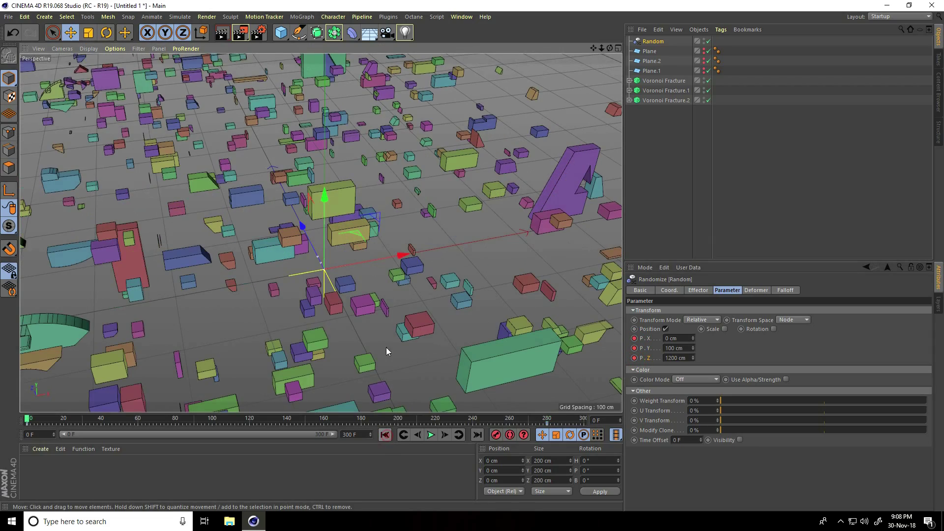
{"action": "scroll", "coordinate": [351, 287], "scroll_direction": "down", "scroll_amount": 4}
{"action": "left_click_drag", "start_coordinate": [332, 308], "coordinate": [329, 281], "text": "alt"}
{"action": "scroll", "coordinate": [335, 280], "scroll_direction": "down", "scroll_amount": 3}
{"action": "scroll", "coordinate": [399, 271], "scroll_direction": "up", "scroll_amount": 5}
{"action": "scroll", "coordinate": [329, 281], "scroll_direction": "down", "scroll_amount": 2}
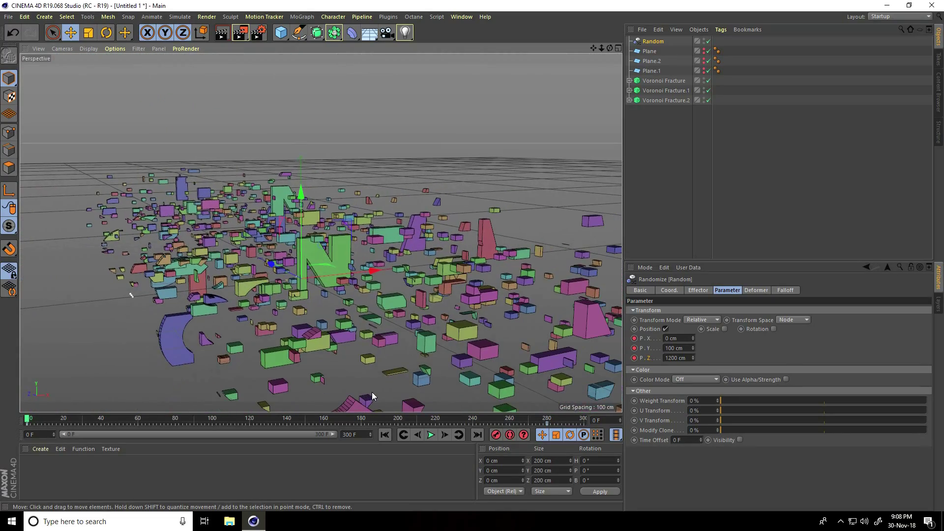
{"action": "left_click", "coordinate": [430, 434]}
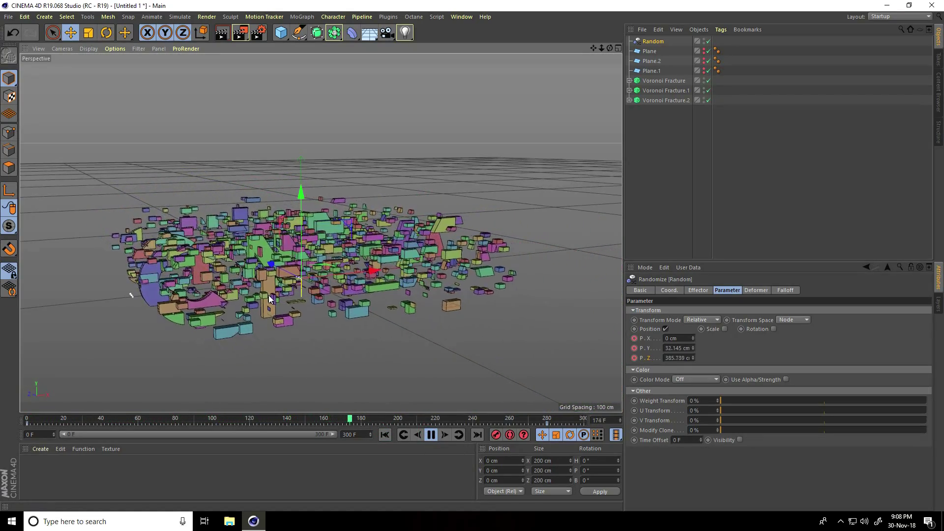
{"action": "left_click", "coordinate": [431, 432]}
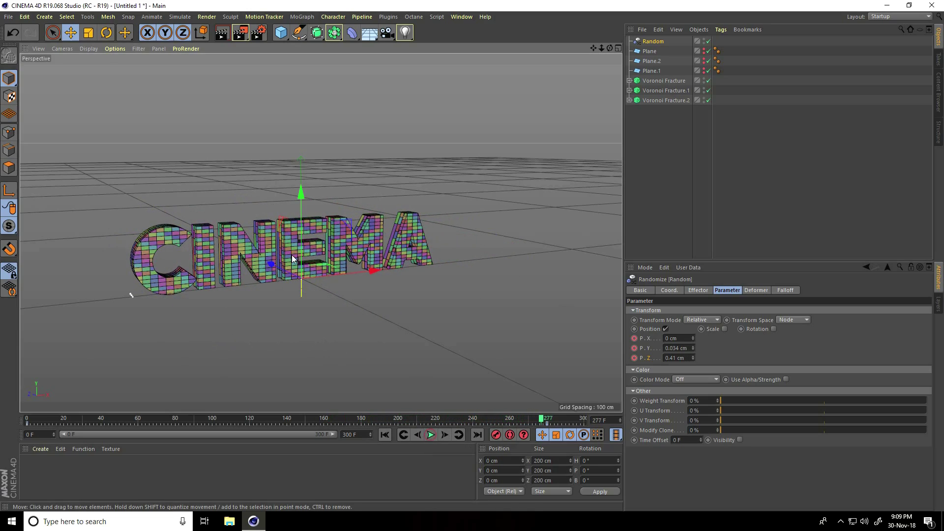
Disable Colorize Fragments on all three Voronoi Fracture objects.
{"action": "scroll", "coordinate": [291, 254], "scroll_direction": "up", "scroll_amount": 6}
{"action": "left_click_drag", "start_coordinate": [316, 244], "coordinate": [319, 252], "text": "alt"}
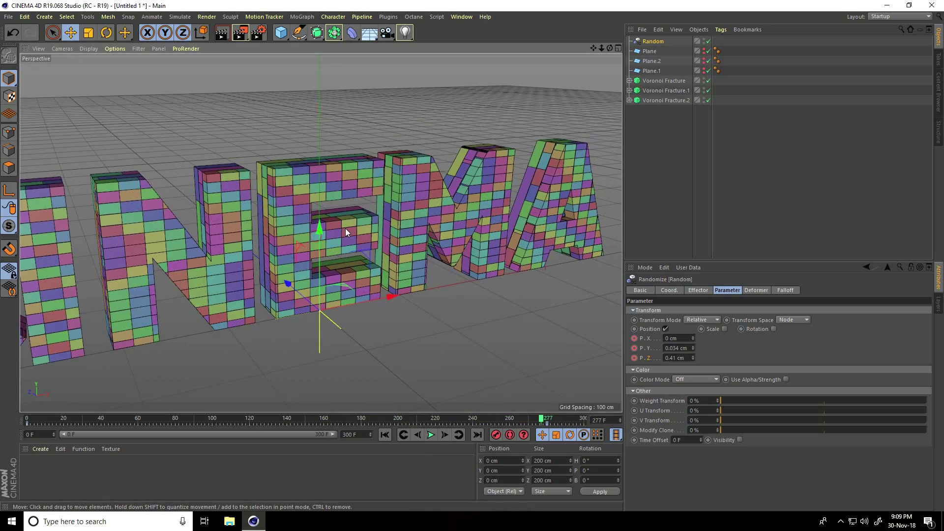
{"action": "left_click", "coordinate": [657, 101]}
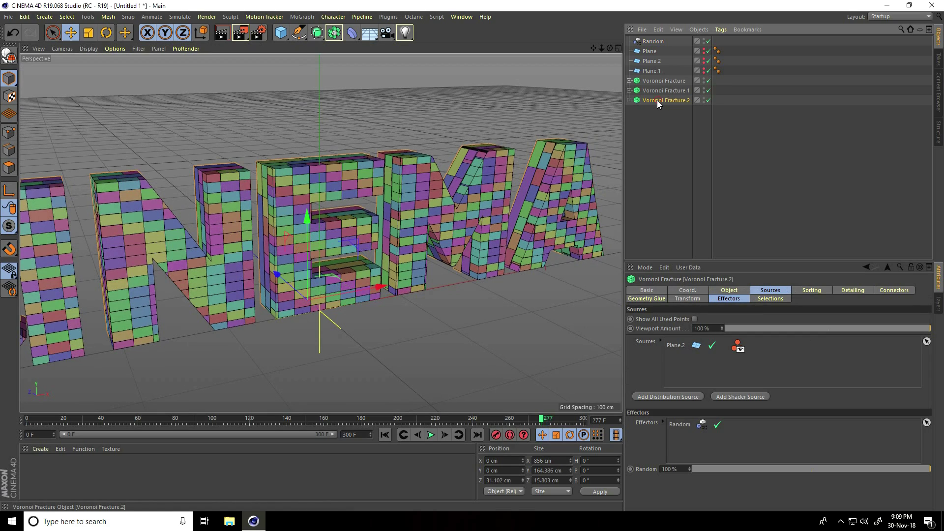
{"action": "left_click", "coordinate": [664, 80], "text": "shift"}
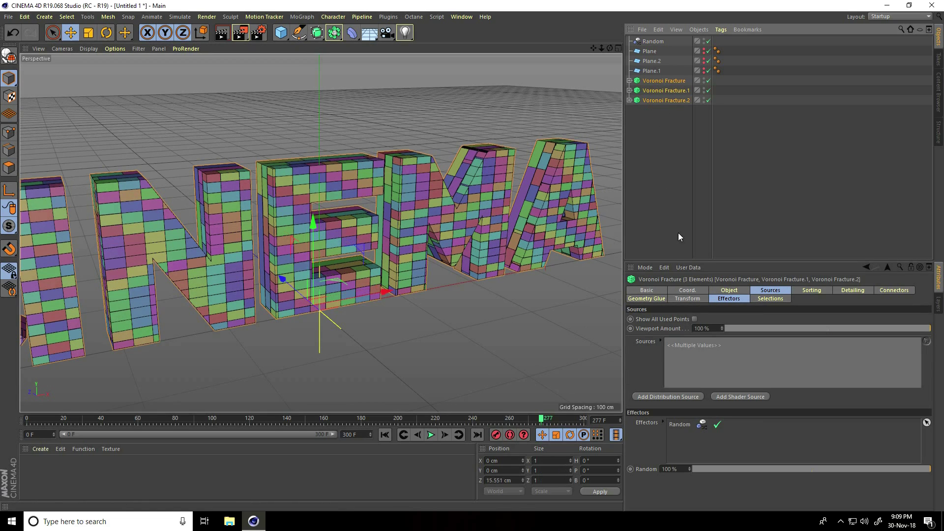
{"action": "left_click", "coordinate": [729, 290]}
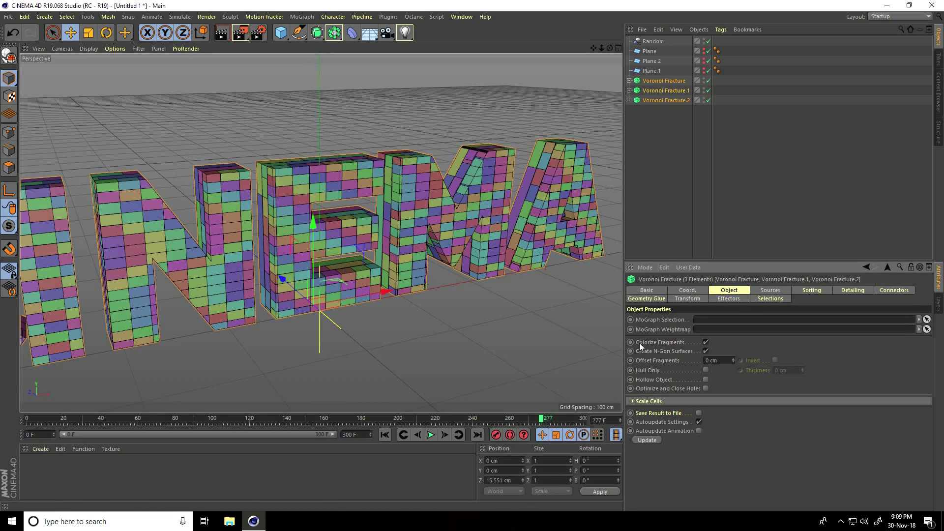
{"action": "left_click", "coordinate": [704, 343]}
Load the MercyMat materials file into the material library of the scene.
{"action": "scroll", "coordinate": [261, 175], "scroll_direction": "up", "scroll_amount": 2}
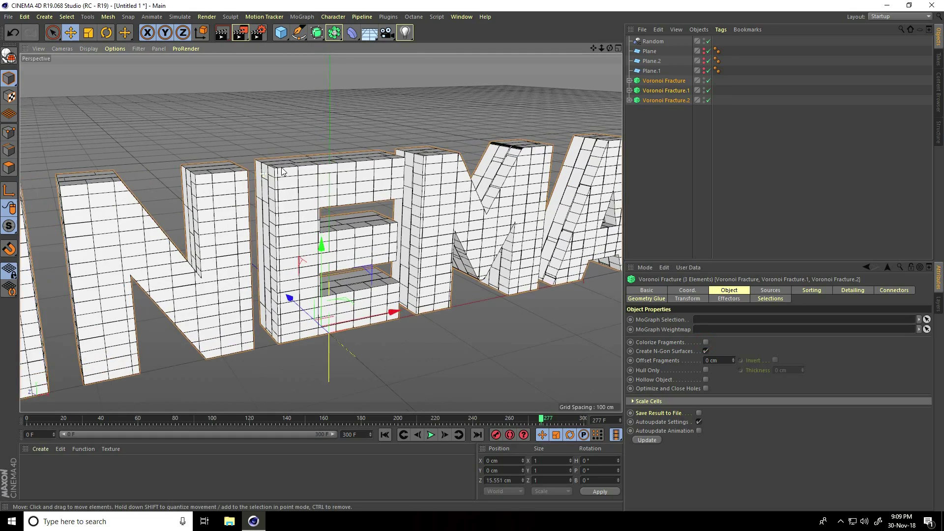
{"action": "left_click_drag", "start_coordinate": [282, 192], "coordinate": [272, 256], "text": "alt"}
{"action": "right_click_drag", "start_coordinate": [284, 115], "coordinate": [302, 117], "text": "alt"}
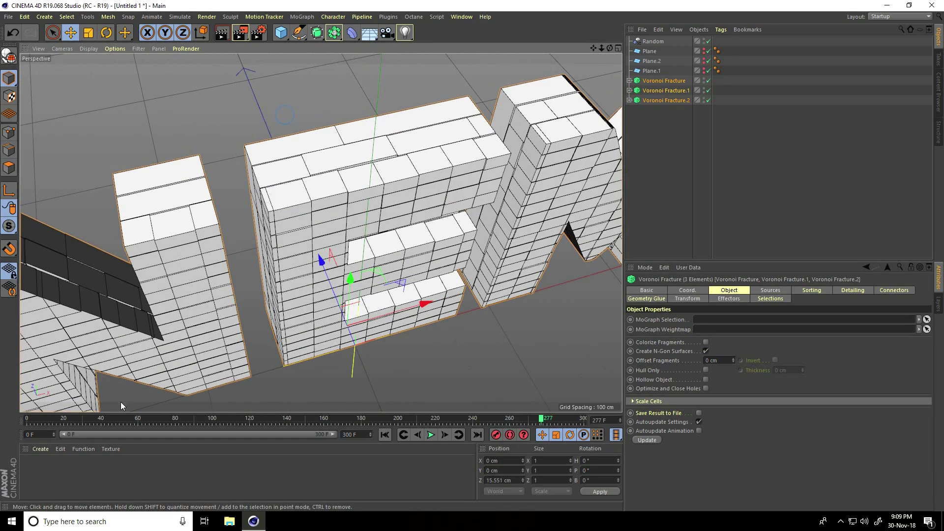
{"action": "left_click", "coordinate": [40, 448]}
{"action": "left_click", "coordinate": [54, 393]}
{"action": "left_click", "coordinate": [122, 78]}
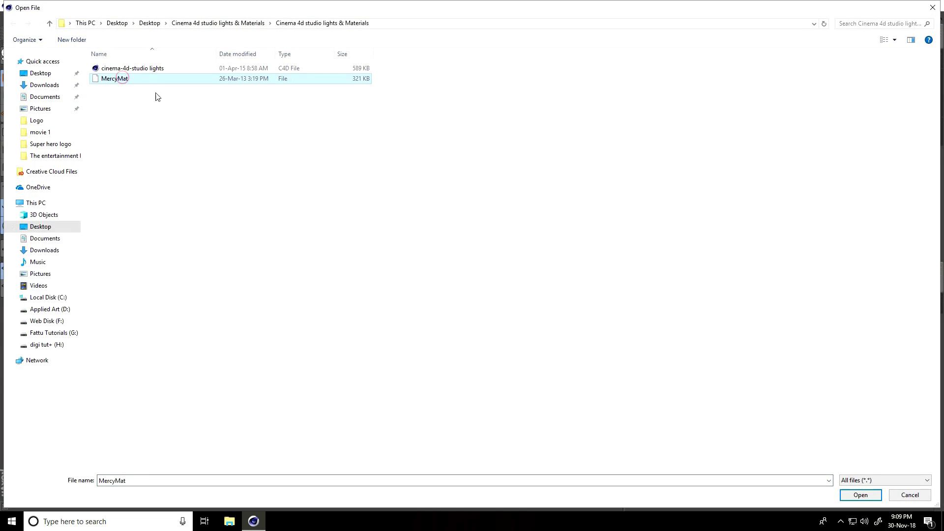
{"action": "left_click", "coordinate": [861, 495]}
Apply a yellow material to Voronoi Fracture, a blue one to Voronoi Fracture.1 and a purple one to Voronoi Fracture.2.
{"action": "left_click_drag", "start_coordinate": [295, 466], "coordinate": [669, 81]}
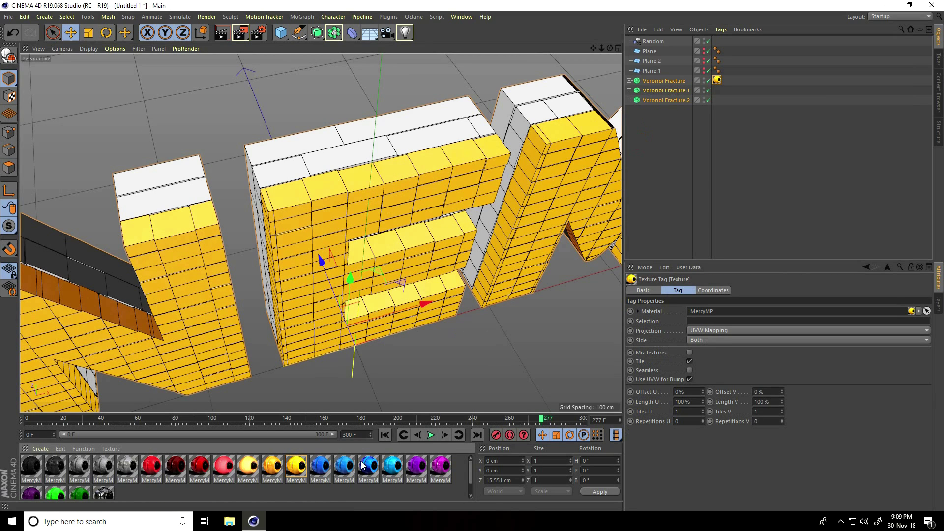
{"action": "left_click_drag", "start_coordinate": [524, 265], "coordinate": [667, 102]}
{"action": "left_click_drag", "start_coordinate": [292, 174], "coordinate": [258, 193], "text": "alt"}
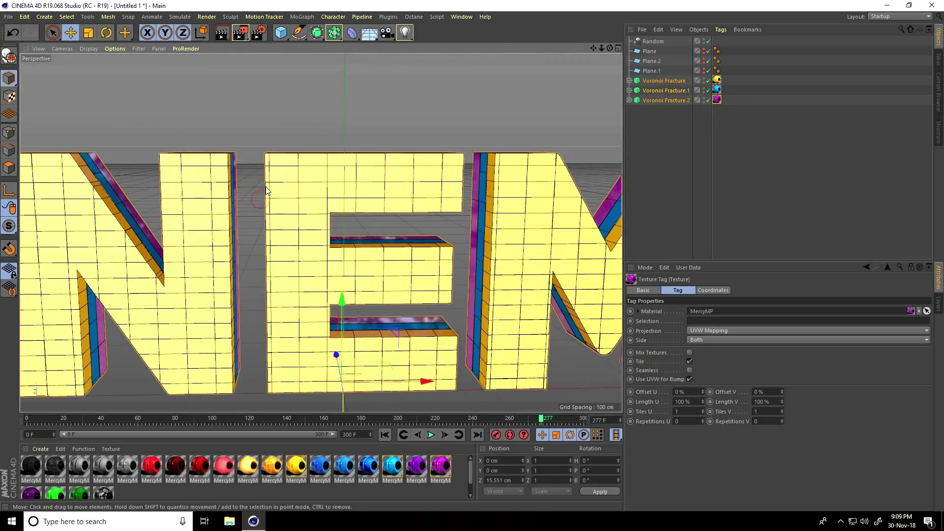
{"action": "right_click_drag", "start_coordinate": [266, 187], "coordinate": [243, 211], "text": "alt"}
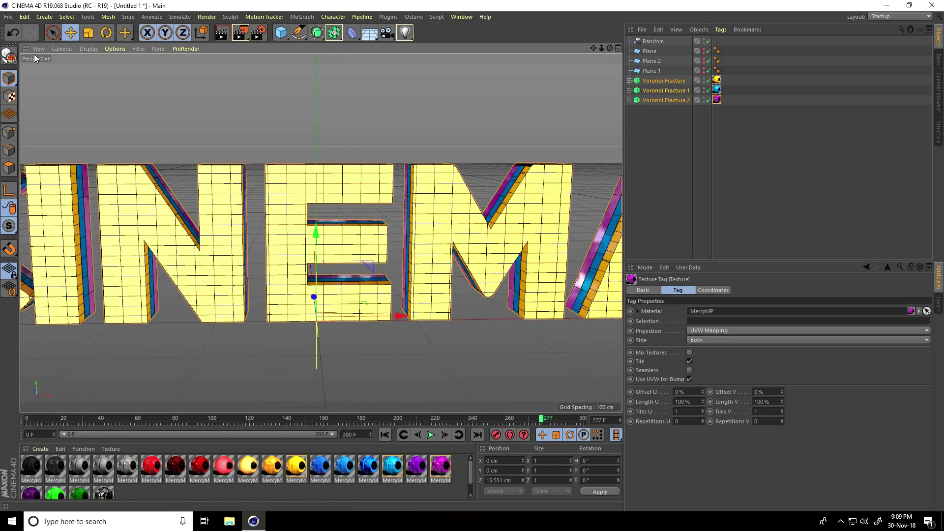
Merge the cinema-4d-studio lights file into the current scene.
{"action": "left_click", "coordinate": [8, 17]}
{"action": "left_click", "coordinate": [26, 50]}
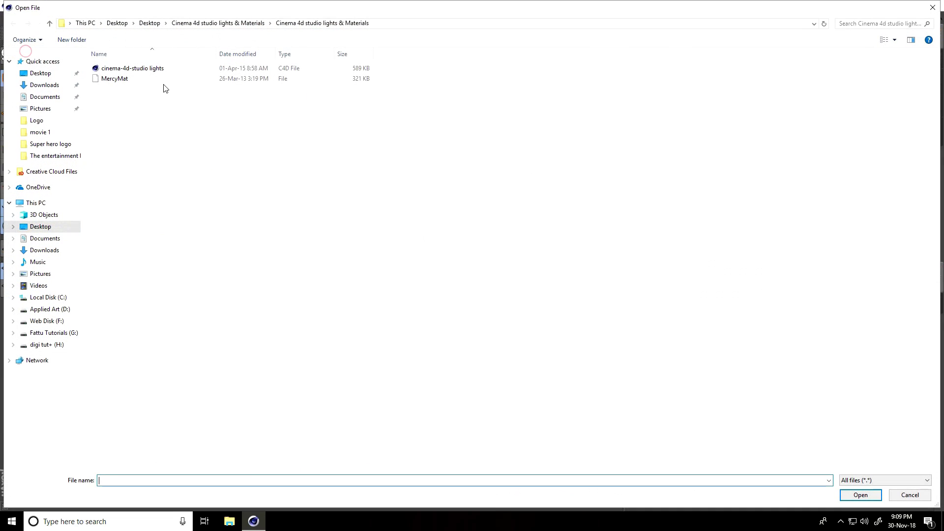
{"action": "double_click", "coordinate": [118, 68]}
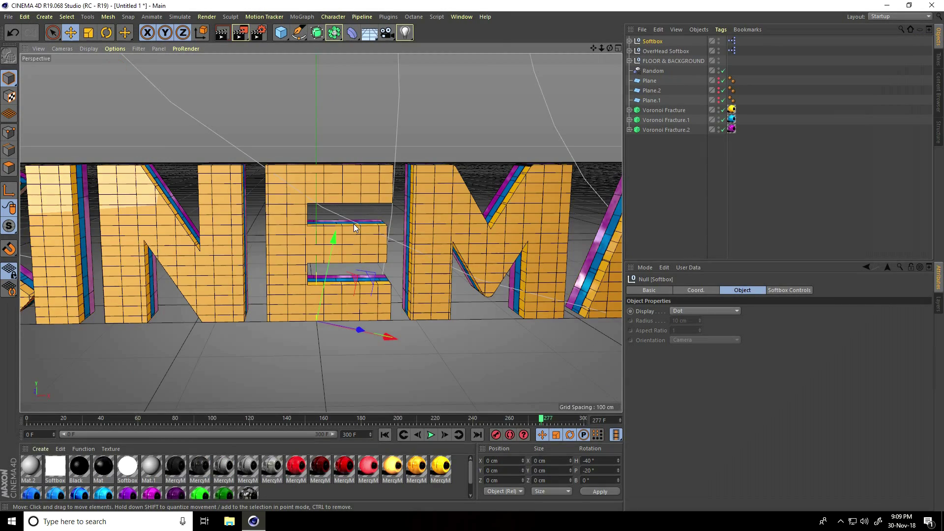
{"action": "right_click_drag", "start_coordinate": [354, 224], "coordinate": [302, 256], "text": "alt"}
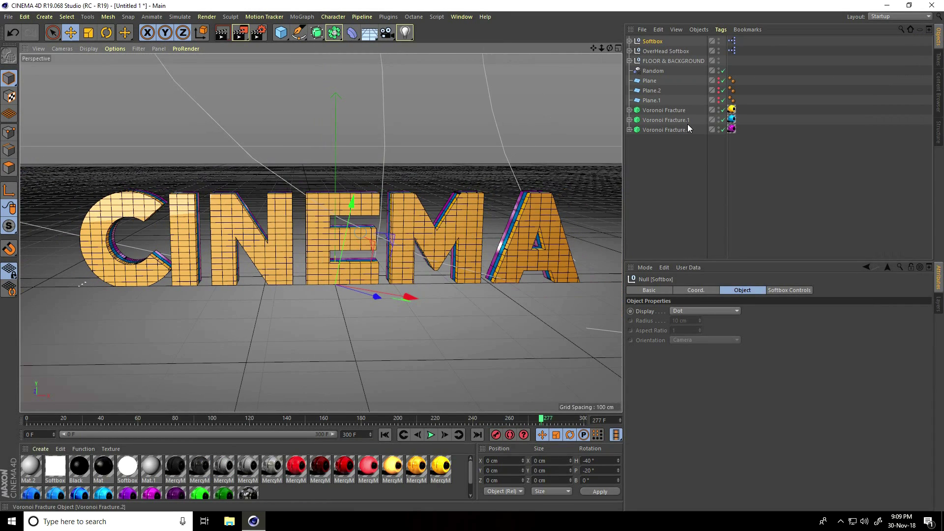
At frame 0, lower the FLOOR & BACKGROUND null in the Front view to about Y -99 cm, and return to the Perspective view.
{"action": "left_click", "coordinate": [384, 435]}
{"action": "left_click", "coordinate": [617, 48]}
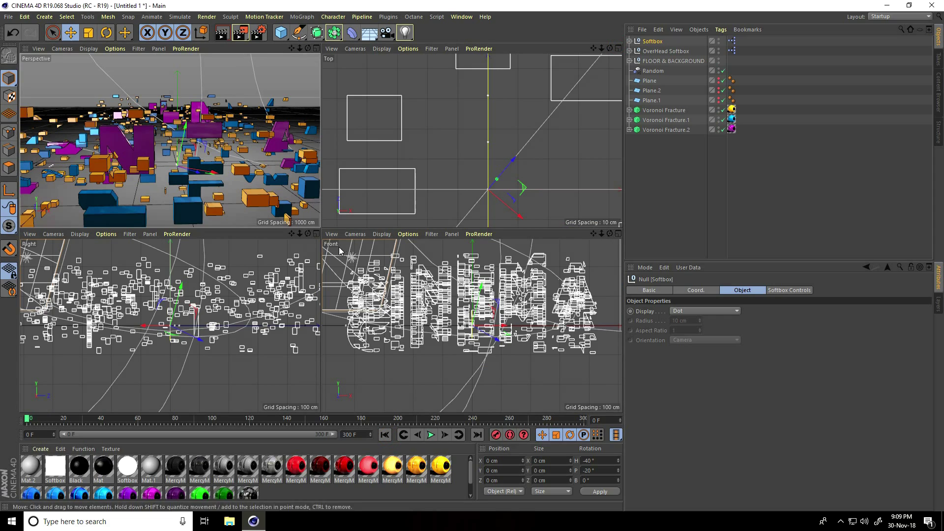
{"action": "left_click", "coordinate": [618, 234]}
{"action": "left_click", "coordinate": [673, 61]}
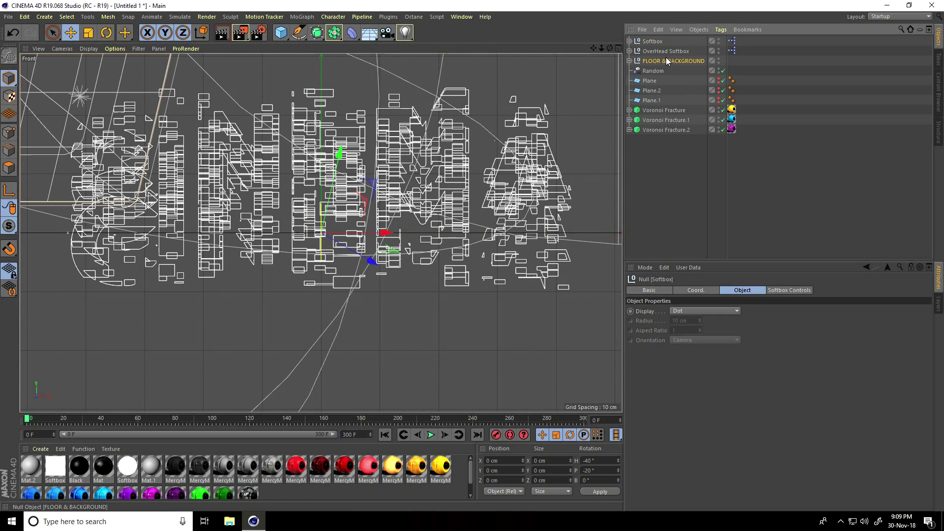
{"action": "left_click_drag", "start_coordinate": [304, 153], "coordinate": [305, 210]}
{"action": "left_click", "coordinate": [618, 48]}
{"action": "left_click", "coordinate": [315, 49]}
Frame the scattered fragments from the front, add a Camera from that view and look through it.
{"action": "mouse_move", "coordinate": [384, 247]}
{"action": "left_mouse_down", "text": "alt"}
{"action": "mouse_move", "coordinate": [384, 294]}
{"action": "mouse_move", "coordinate": [382, 239]}
{"action": "left_mouse_up", "text": "alt"}
{"action": "scroll", "coordinate": [383, 239], "scroll_direction": "down", "scroll_amount": 2}
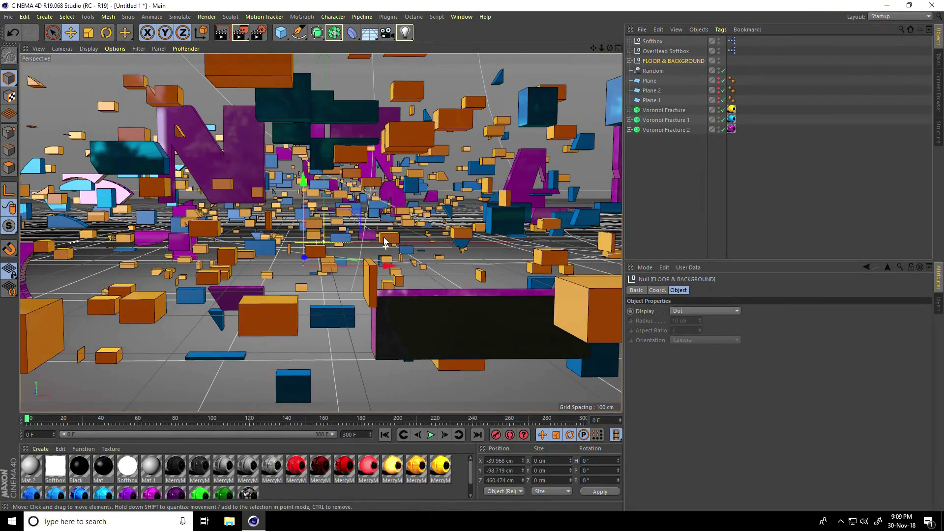
{"action": "scroll", "coordinate": [382, 240], "scroll_direction": "down", "scroll_amount": 2}
{"action": "middle_click_drag", "start_coordinate": [383, 240], "coordinate": [389, 245], "text": "alt"}
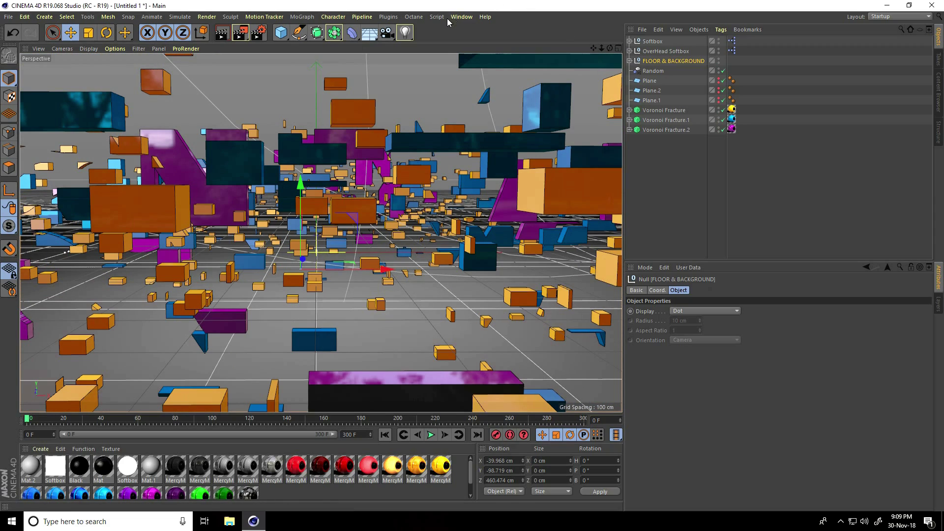
{"action": "left_click", "coordinate": [387, 32]}
{"action": "left_click", "coordinate": [423, 44]}
{"action": "left_click", "coordinate": [724, 41]}
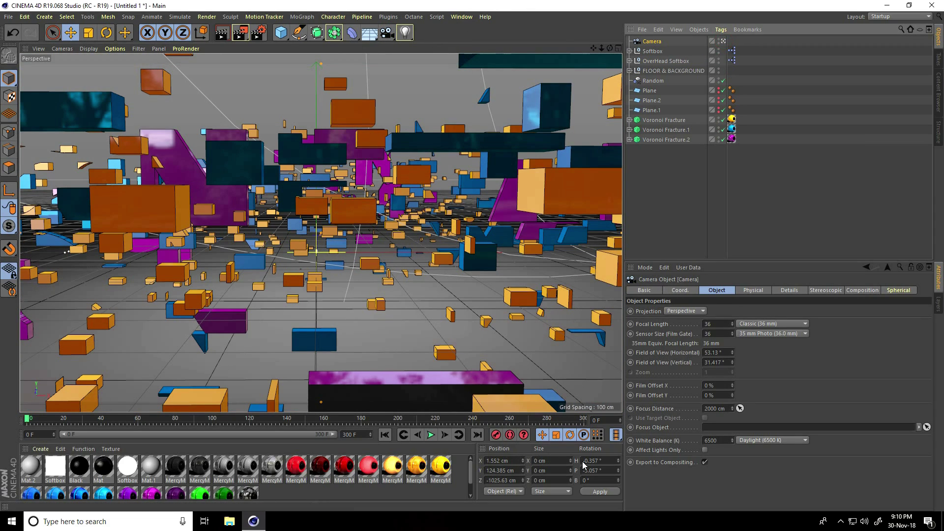
Set the camera's position to 0 cm and its rotation to 0° on all axes.
{"action": "double_click", "coordinate": [512, 458]}
{"action": "type", "text": "0"}
{"action": "key", "text": "Tab"}
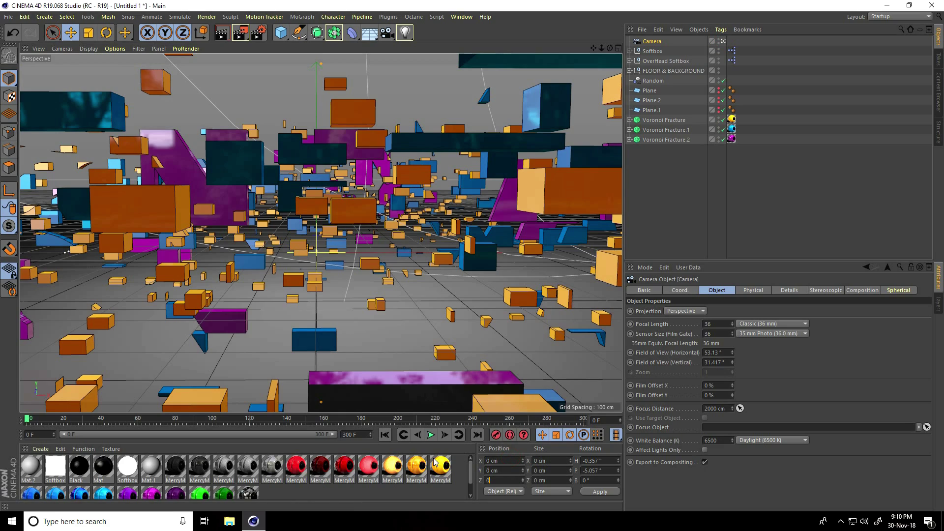
{"action": "key", "text": "Return"}
{"action": "left_click_drag", "start_coordinate": [606, 464], "coordinate": [571, 461]}
{"action": "type", "text": "0"}
{"action": "key", "text": "Tab"}
{"action": "type", "text": "0"}
{"action": "key", "text": "Return"}
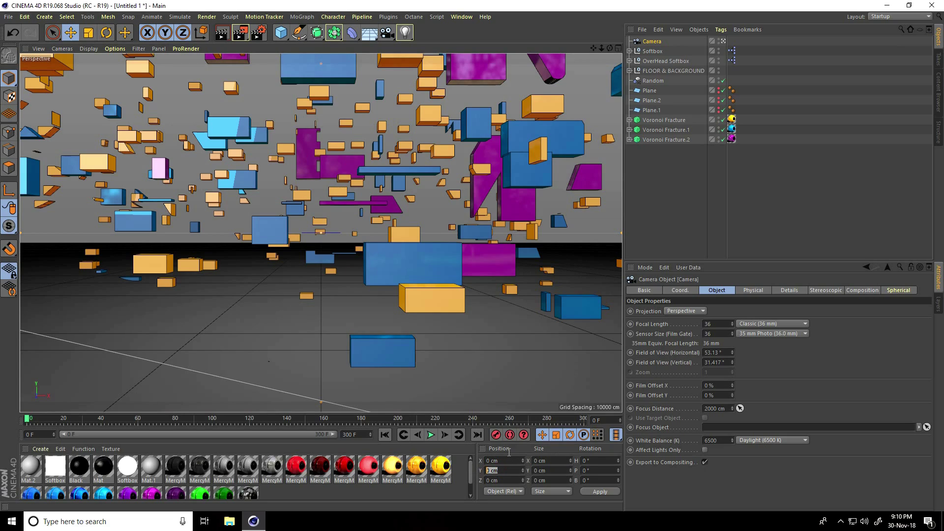
Set the camera's Y position to 100 cm.
{"action": "type", "text": "100"}
{"action": "key", "text": "Return"}
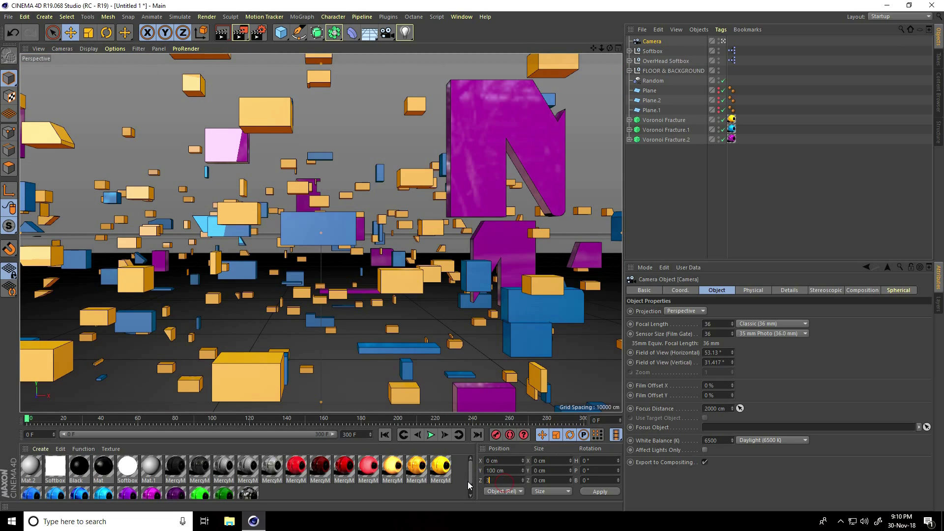
Try camera Z positions of 300 cm and 350 cm.
{"action": "type", "text": "300"}
{"action": "key", "text": "Return"}
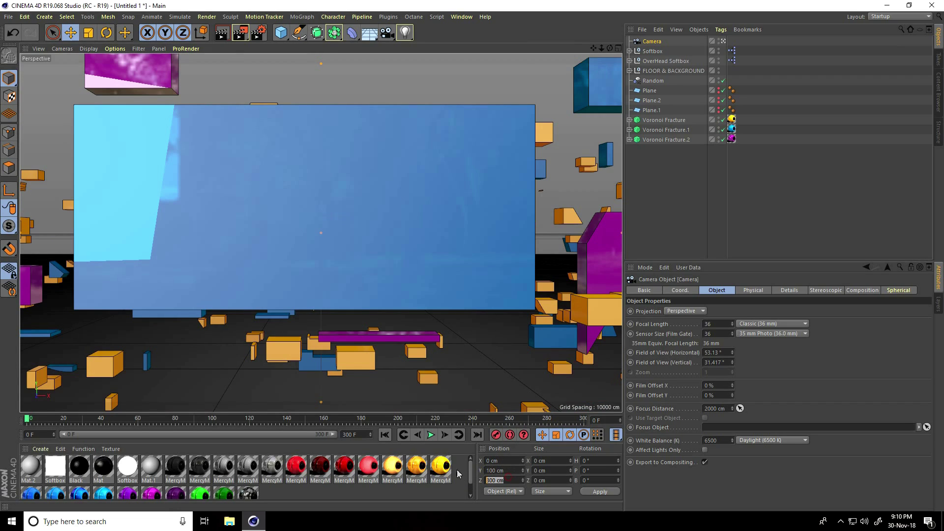
{"action": "type", "text": "350"}
{"action": "key", "text": "Return"}
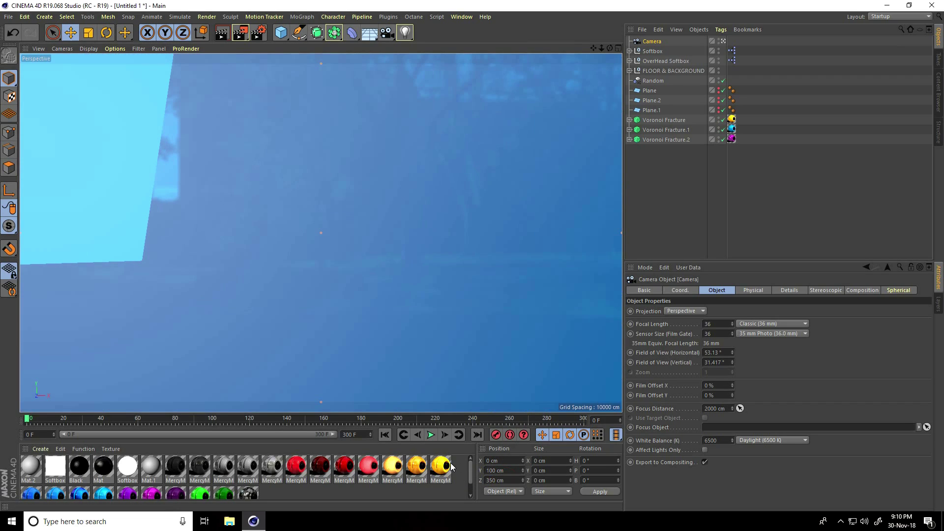
Key the camera at frame 0 with a Z position of 400 cm and a B rotation of -90°.
{"action": "double_click", "coordinate": [505, 476]}
{"action": "type", "text": "400"}
{"action": "key", "text": "Return"}
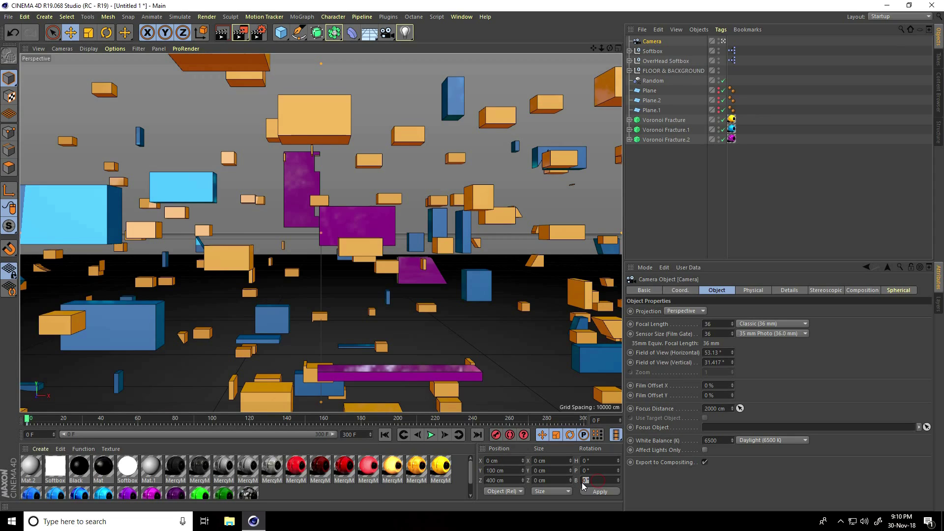
{"action": "key", "text": "Return"}
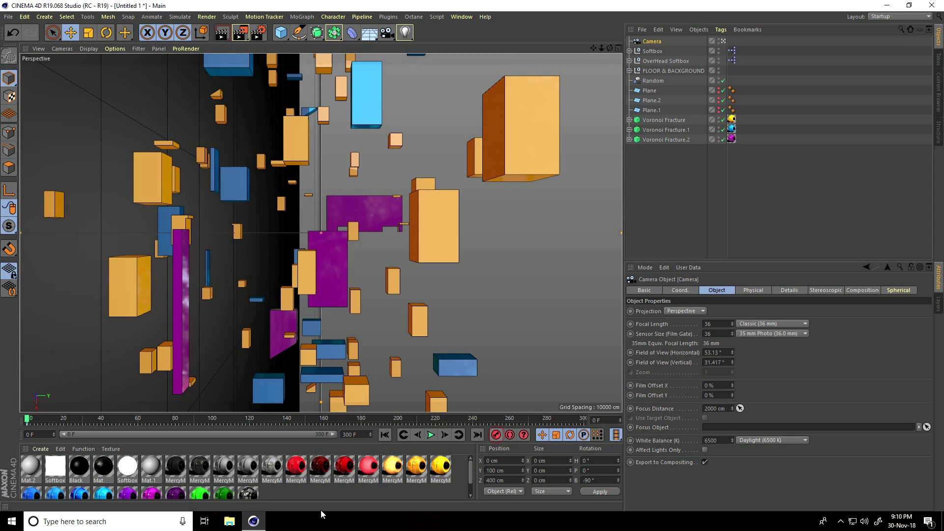
At frame 250, key the camera with a Z position of -300 cm and a B rotation of 0°.
{"action": "left_click", "coordinate": [491, 418]}
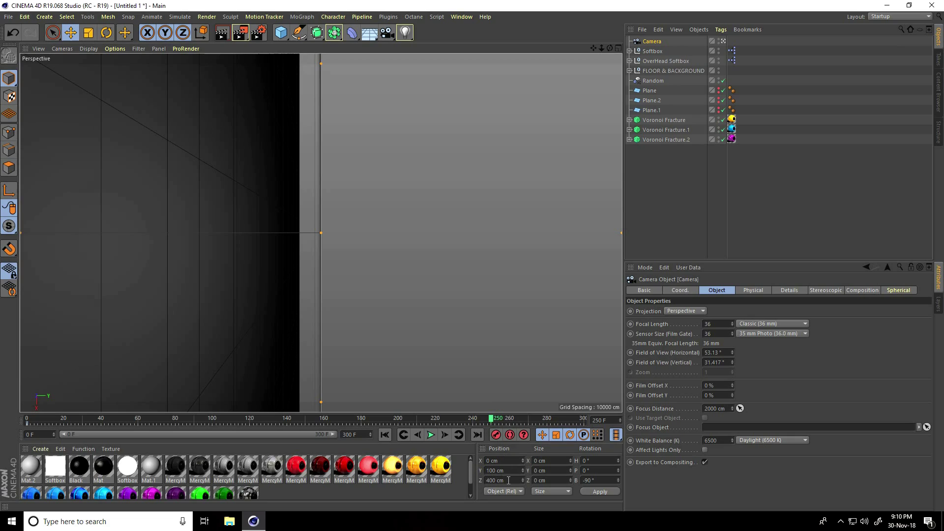
{"action": "left_click", "coordinate": [508, 480]}
{"action": "key", "text": "BackSpace"}
{"action": "type", "text": "-300"}
{"action": "key", "text": "Return"}
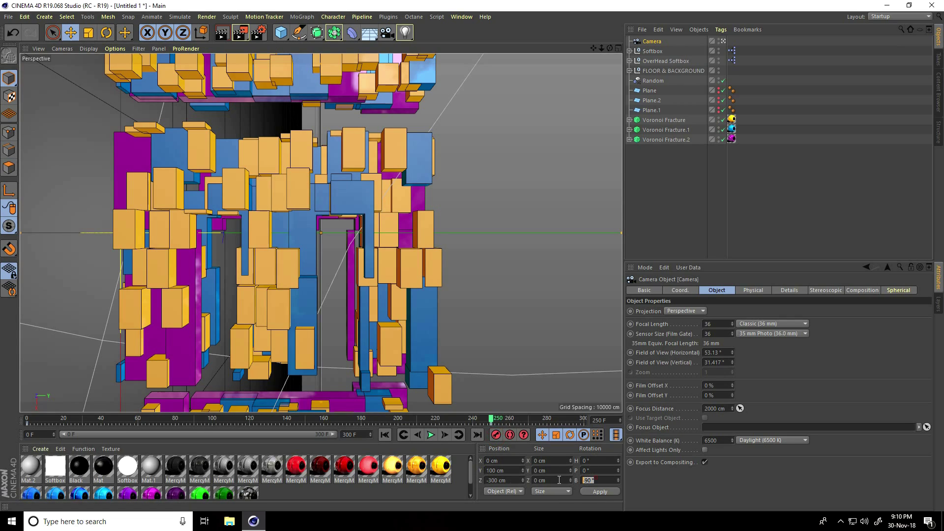
{"action": "type", "text": "0"}
{"action": "key", "text": "Return"}
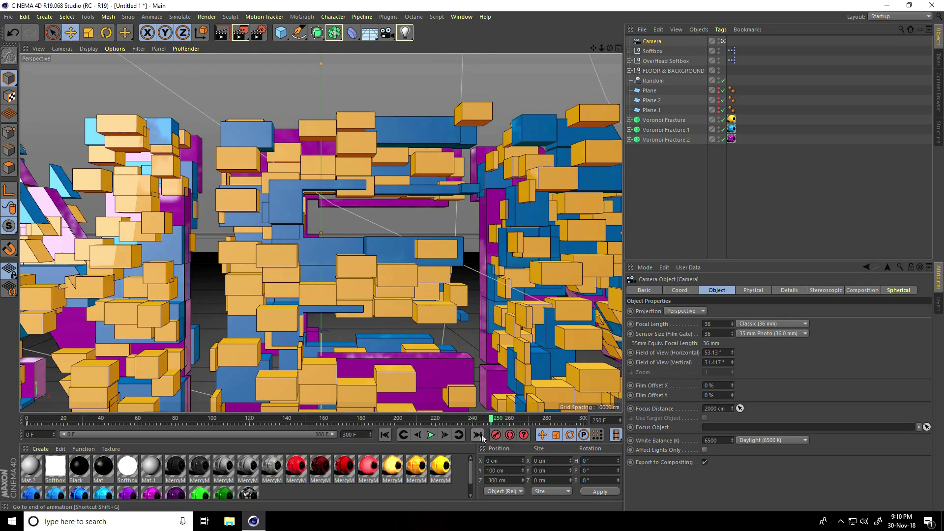
Play the camera move from frame 0 to about frame 249 to check it.
{"action": "left_click", "coordinate": [388, 437]}
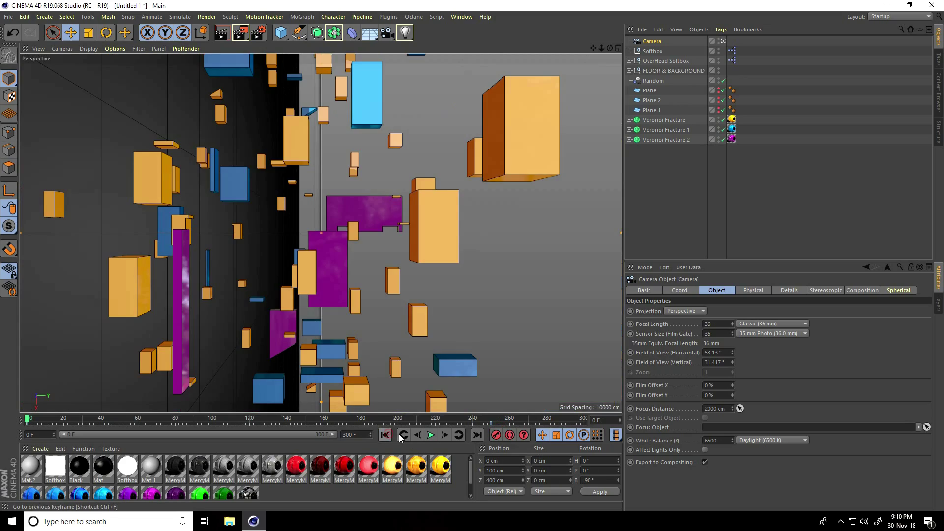
{"action": "left_click", "coordinate": [429, 436]}
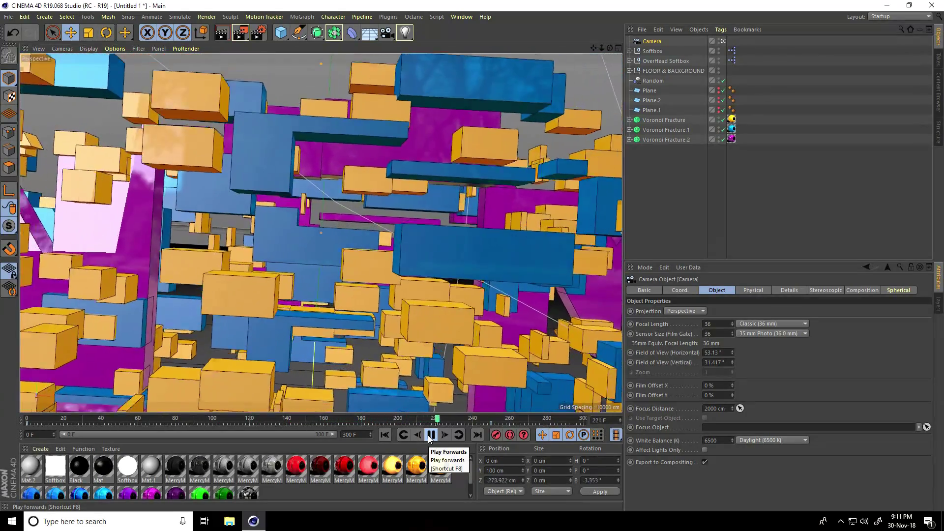
{"action": "left_click", "coordinate": [431, 434]}
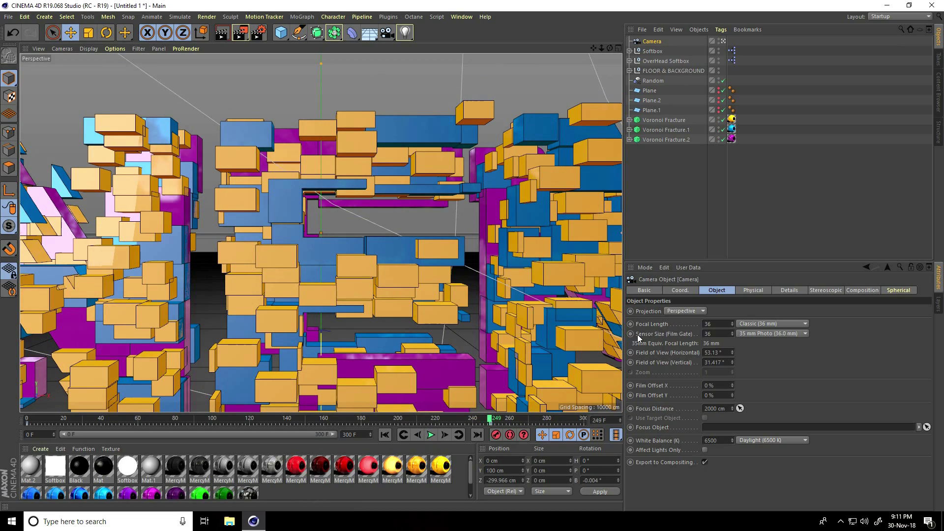
Set the camera's focal length to 20 mm and its sensor size to 80 mm.
{"action": "left_click", "coordinate": [712, 323]}
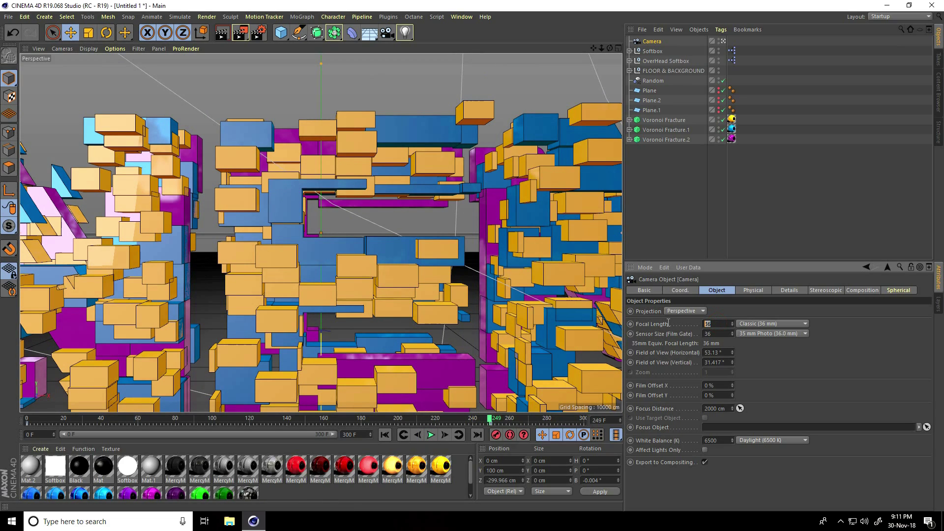
{"action": "type", "text": "20"}
{"action": "key", "text": "Return"}
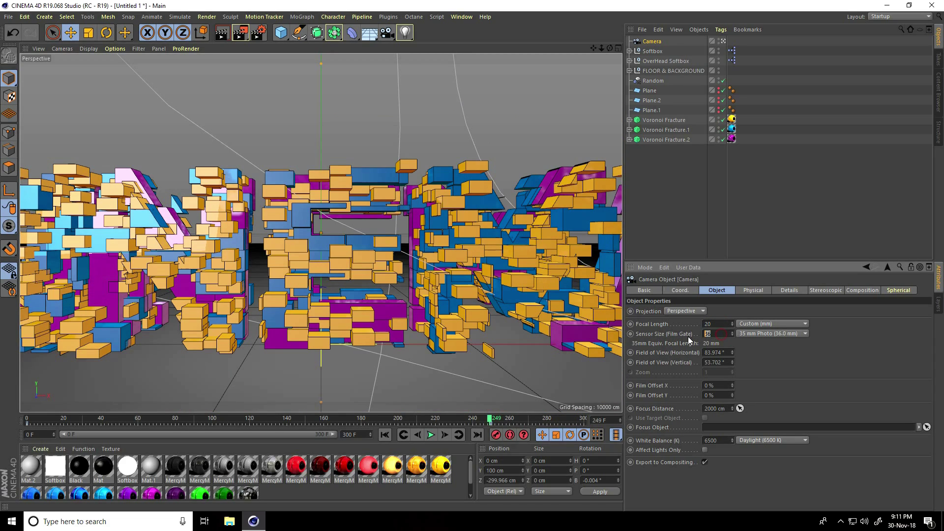
{"action": "type", "text": "80"}
{"action": "key", "text": "Return"}
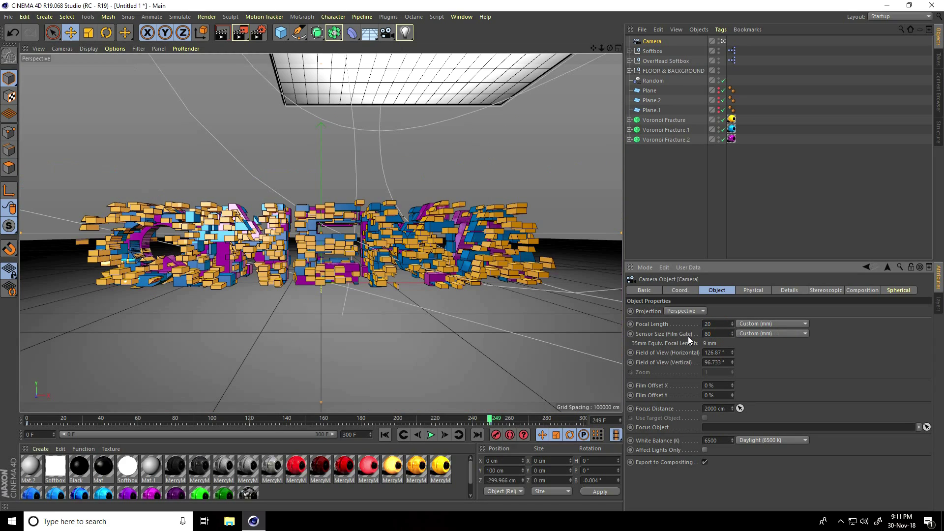
At the frame 250 keyframe, move the camera closer to the text by setting its Z position to -250 cm.
{"action": "left_click", "coordinate": [461, 436]}
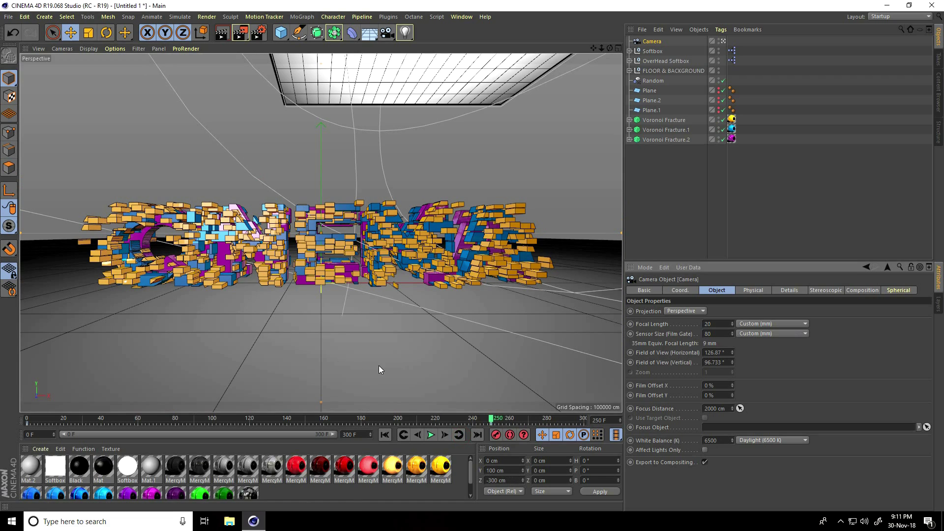
{"action": "left_click_drag", "start_coordinate": [600, 51], "coordinate": [471, 255]}
{"action": "double_click", "coordinate": [503, 480]}
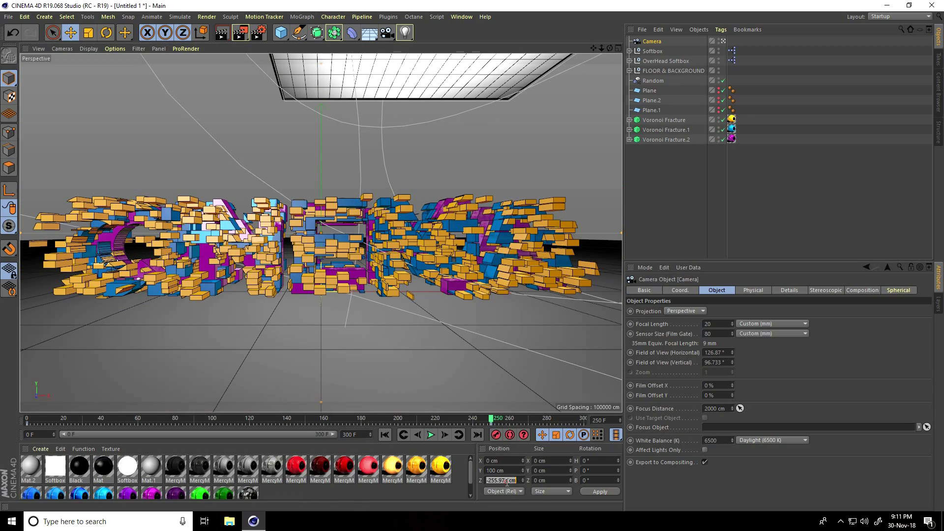
{"action": "key", "text": "BackSpace"}
{"action": "type", "text": "-250"}
{"action": "key", "text": "Return"}
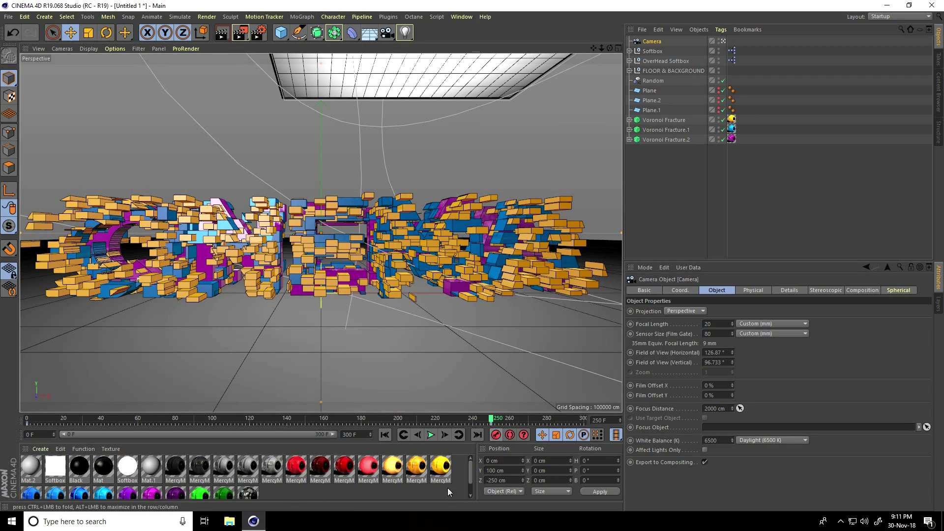
Play the animation from the start to review the wider camera framing until the CINEMA text is assembled.
{"action": "left_click", "coordinate": [385, 434]}
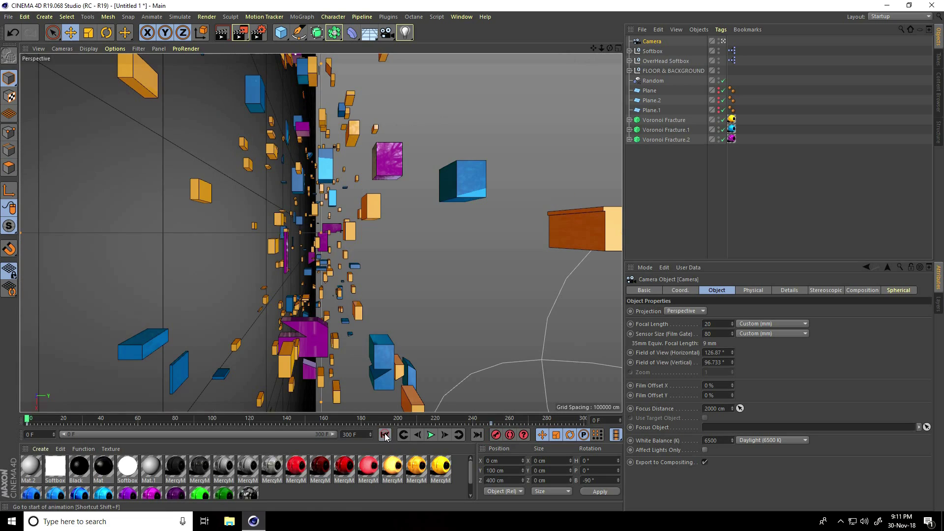
{"action": "left_click", "coordinate": [430, 434]}
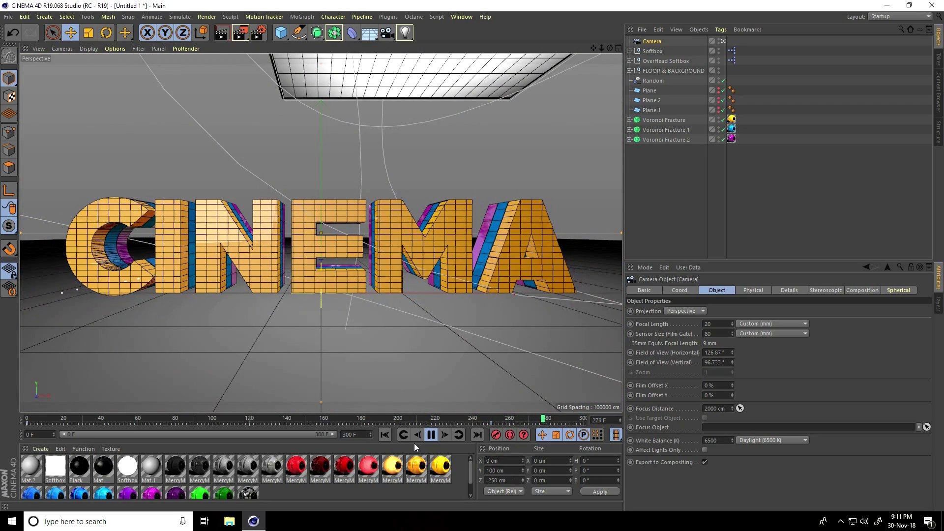
{"action": "left_click", "coordinate": [431, 434]}
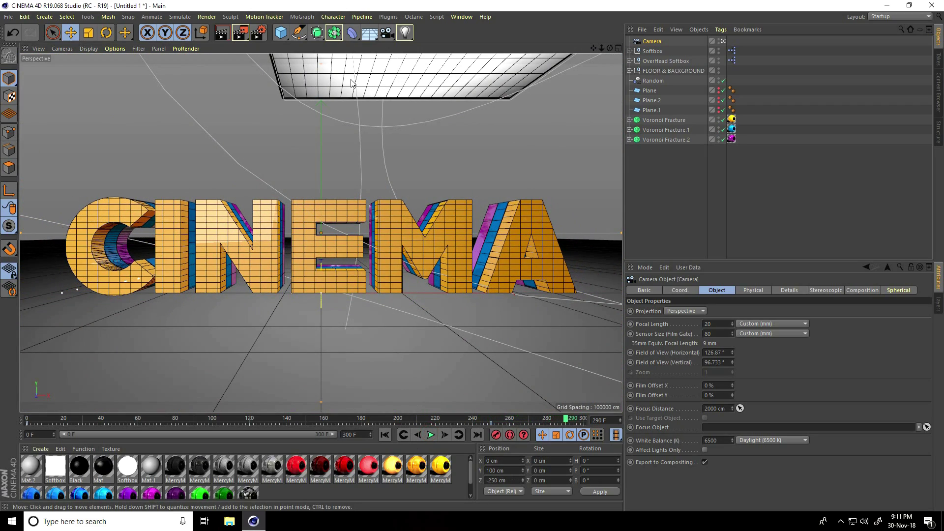
Leave the camera view and center the OverHead Softbox above the text at about X -28 cm.
{"action": "left_click", "coordinate": [723, 41]}
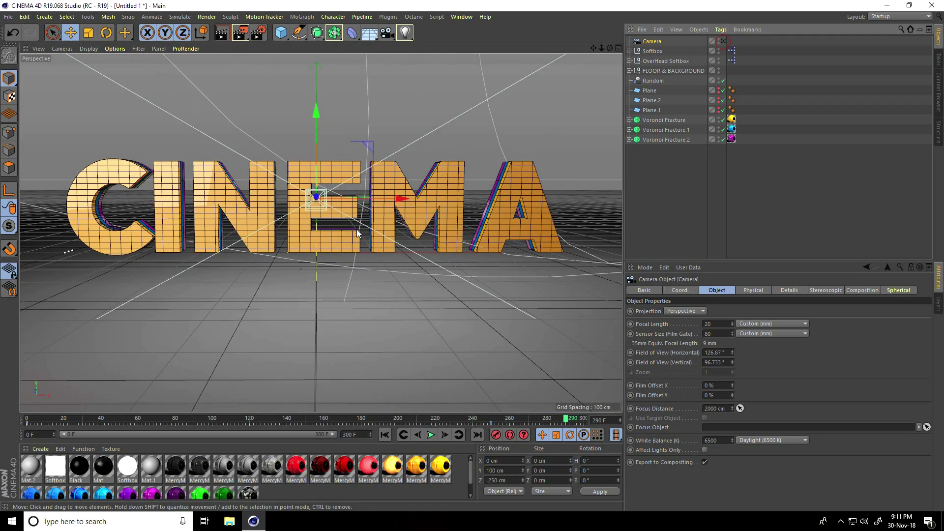
{"action": "scroll", "coordinate": [347, 238], "scroll_direction": "down", "scroll_amount": 5}
{"action": "left_click_drag", "start_coordinate": [333, 252], "coordinate": [291, 279], "text": "alt"}
{"action": "scroll", "coordinate": [332, 232], "scroll_direction": "down", "scroll_amount": 5}
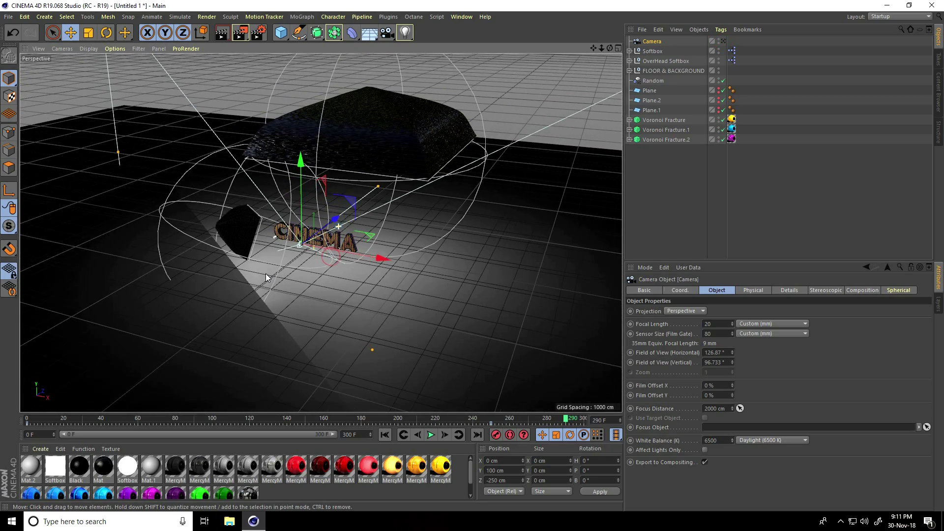
{"action": "left_click", "coordinate": [358, 141]}
{"action": "left_click", "coordinate": [663, 61]}
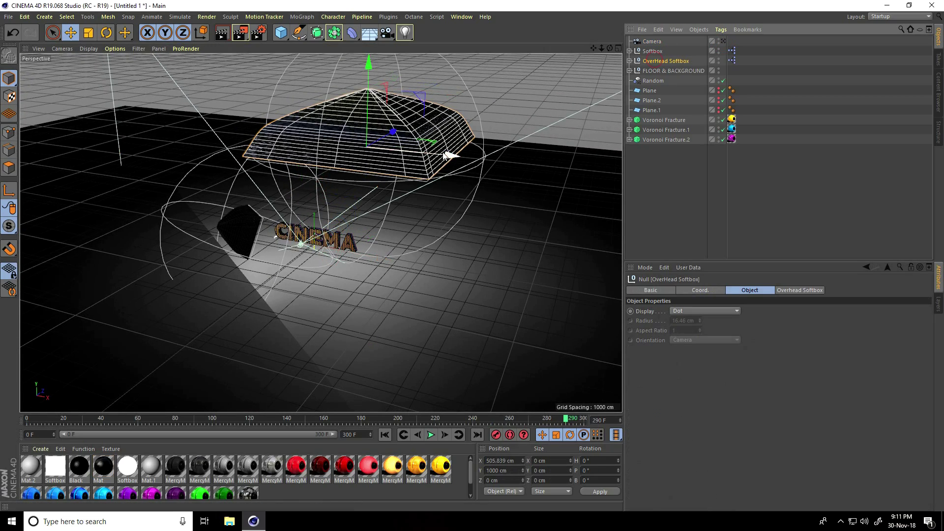
{"action": "left_click_drag", "start_coordinate": [435, 148], "coordinate": [395, 147]}
{"action": "left_click_drag", "start_coordinate": [330, 230], "coordinate": [376, 201], "text": "alt"}
{"action": "left_click_drag", "start_coordinate": [450, 125], "coordinate": [441, 121]}
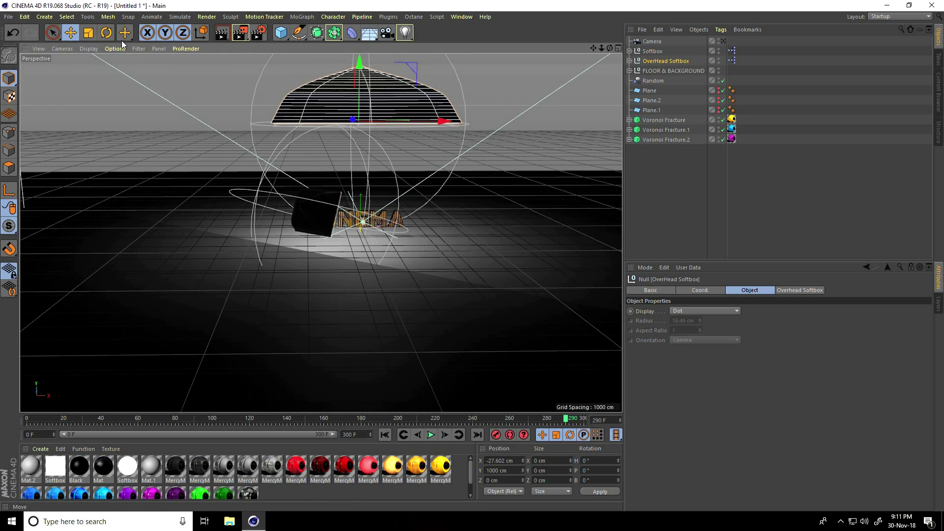
Rotate the OverHead Softbox to a pitch of 20° so it tilts relative to the text.
{"action": "left_click", "coordinate": [107, 33]}
{"action": "left_click_drag", "start_coordinate": [363, 117], "coordinate": [366, 106]}
{"action": "left_click_drag", "start_coordinate": [385, 198], "coordinate": [488, 80], "text": "alt"}
{"action": "left_click_drag", "start_coordinate": [593, 49], "coordinate": [472, 255]}
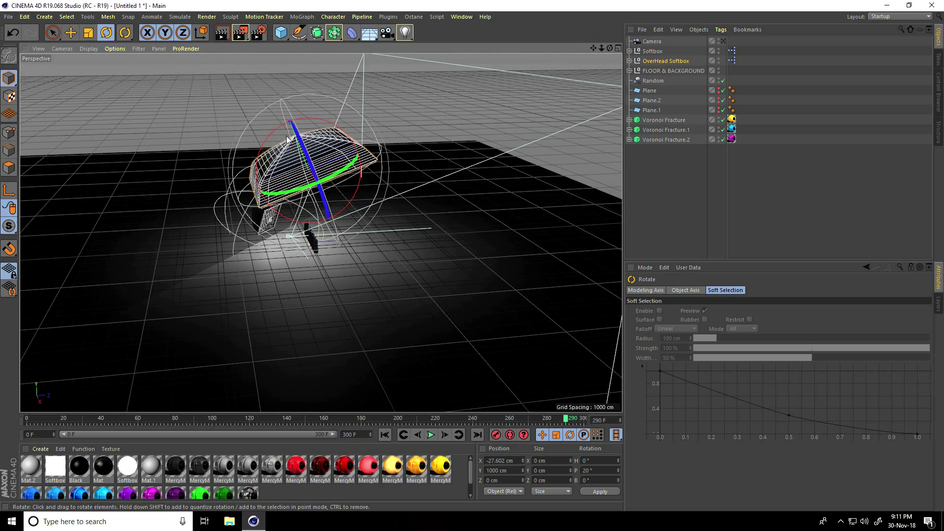
Move the tilted OverHead Softbox to about Y 956 cm and Z -217 cm, and return to the camera view.
{"action": "scroll", "coordinate": [291, 133], "scroll_direction": "up", "scroll_amount": 4}
{"action": "left_click", "coordinate": [71, 33]}
{"action": "left_click_drag", "start_coordinate": [391, 156], "coordinate": [346, 175]}
{"action": "left_click_drag", "start_coordinate": [257, 131], "coordinate": [251, 122]}
{"action": "left_click_drag", "start_coordinate": [361, 161], "coordinate": [324, 159]}
{"action": "left_click_drag", "start_coordinate": [362, 184], "coordinate": [387, 176]}
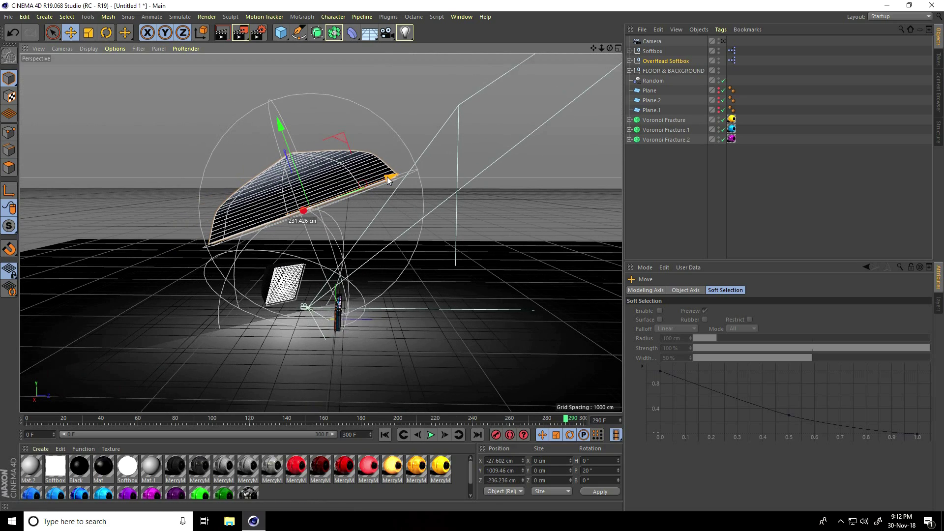
{"action": "left_click_drag", "start_coordinate": [285, 125], "coordinate": [278, 128]}
{"action": "left_click", "coordinate": [723, 41]}
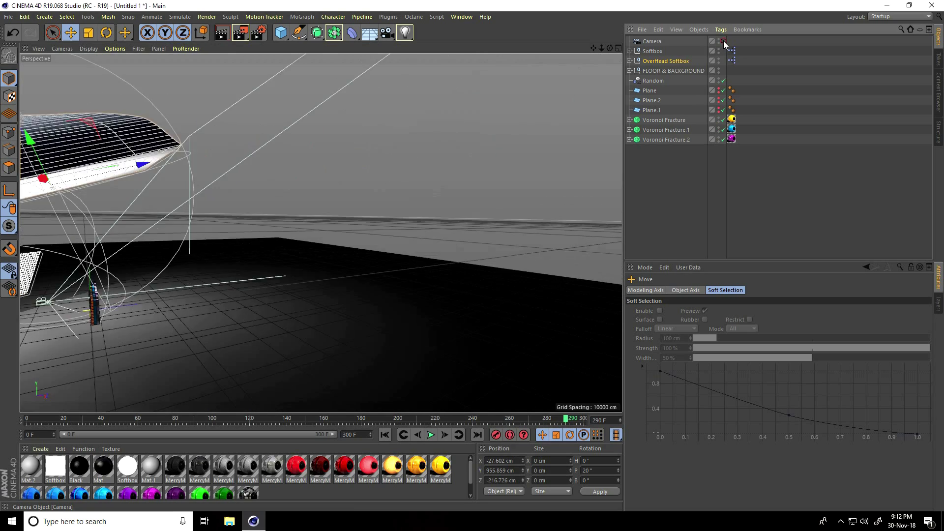
Play the animation from frame 0 through the camera to check the fragments under the adjusted lighting.
{"action": "left_click", "coordinate": [386, 435]}
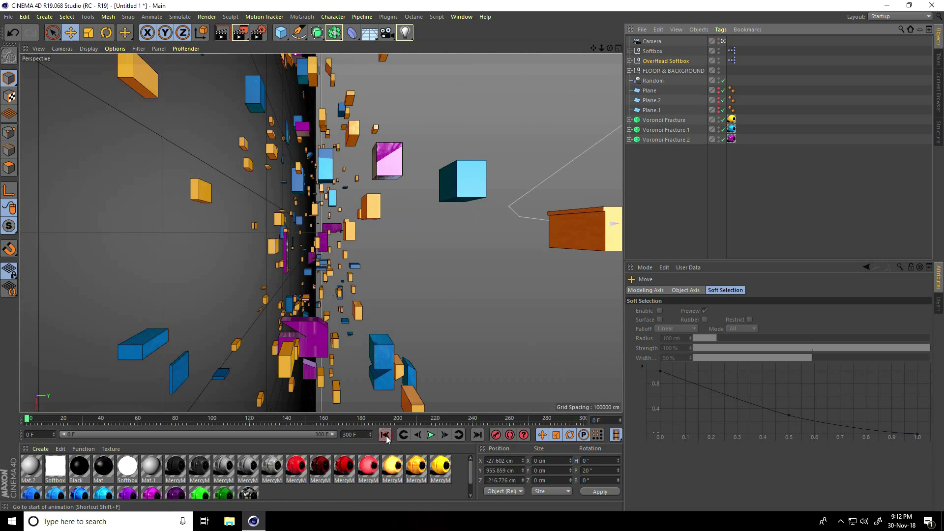
{"action": "left_click", "coordinate": [431, 435]}
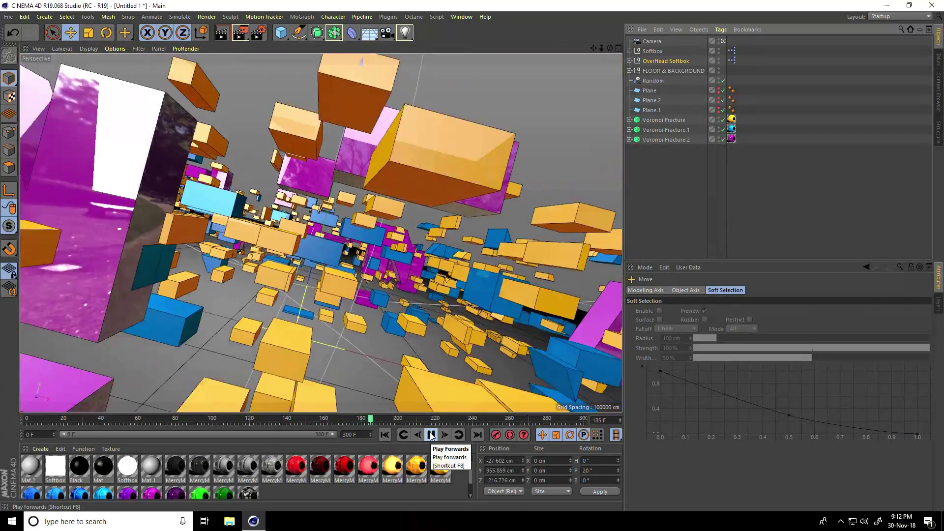
{"action": "left_click", "coordinate": [430, 434]}
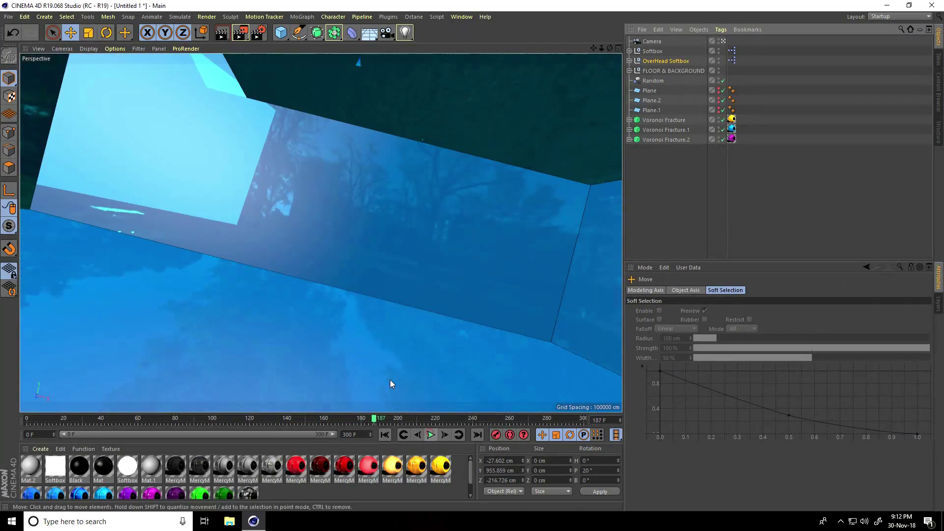
{"action": "left_click", "coordinate": [430, 434]}
{"action": "left_click", "coordinate": [431, 434]}
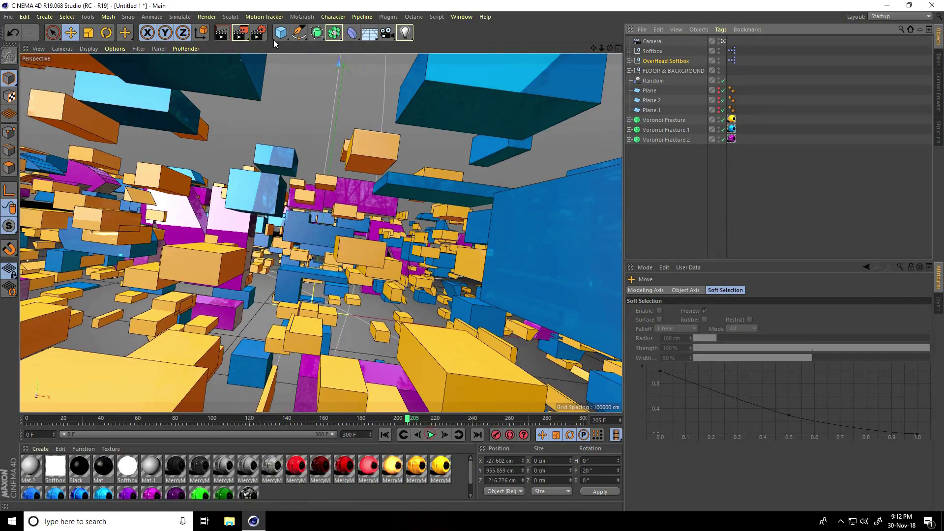
Set the regular image save format to JPG in the render settings.
{"action": "left_click", "coordinate": [262, 36]}
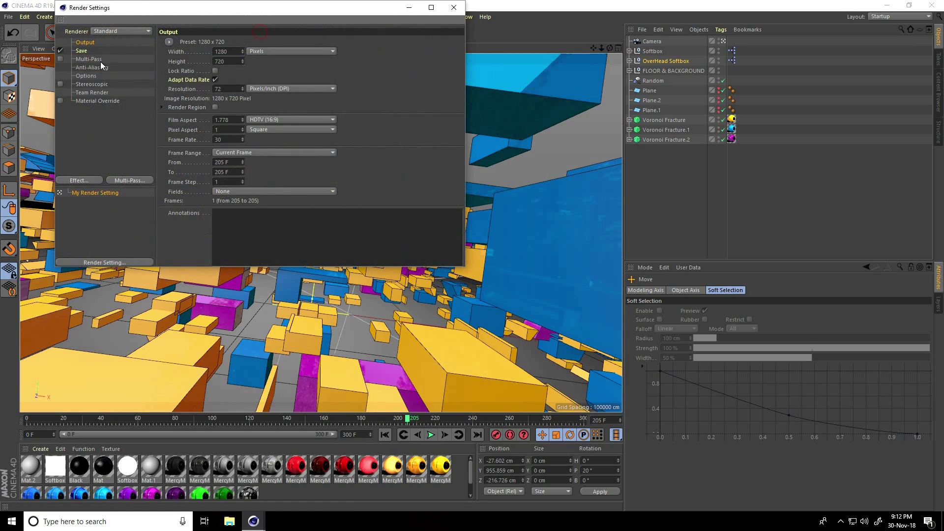
{"action": "left_click", "coordinate": [81, 50]}
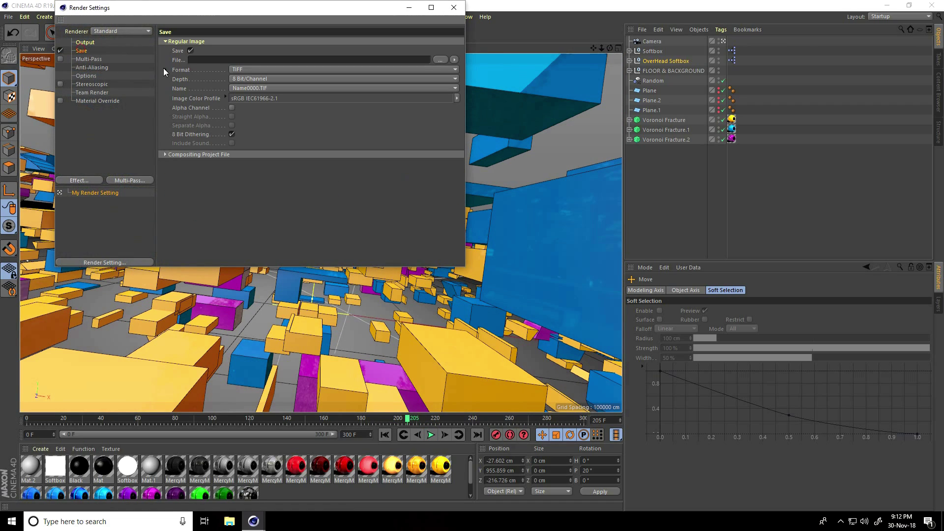
{"action": "left_click", "coordinate": [258, 67]}
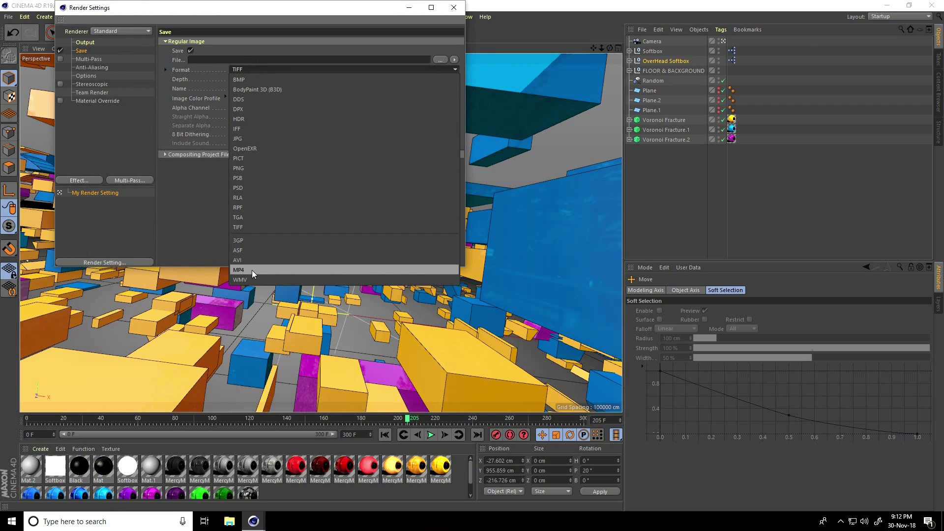
{"action": "left_click", "coordinate": [238, 138]}
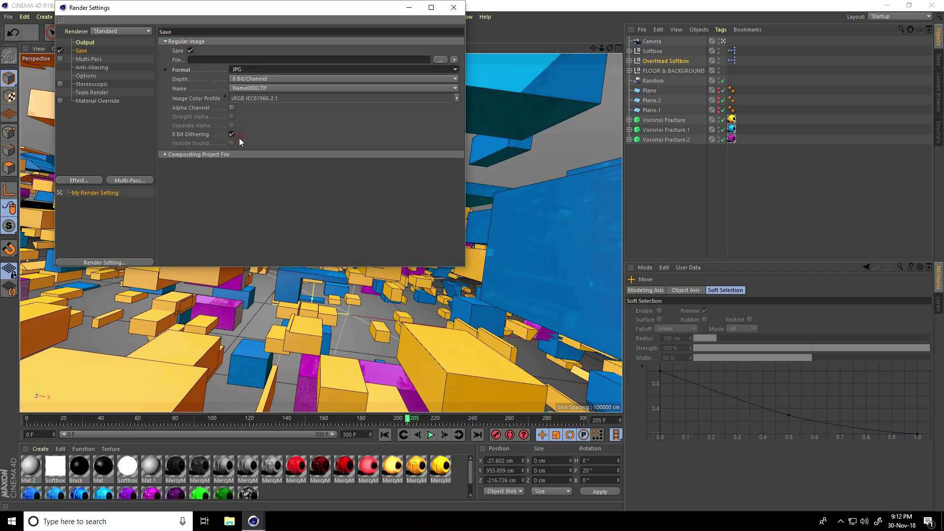
Set the render output to the HDTV 1080 24 film/video preset with the frame range covering All Frames.
{"action": "left_click", "coordinate": [84, 42]}
{"action": "left_click", "coordinate": [168, 42]}
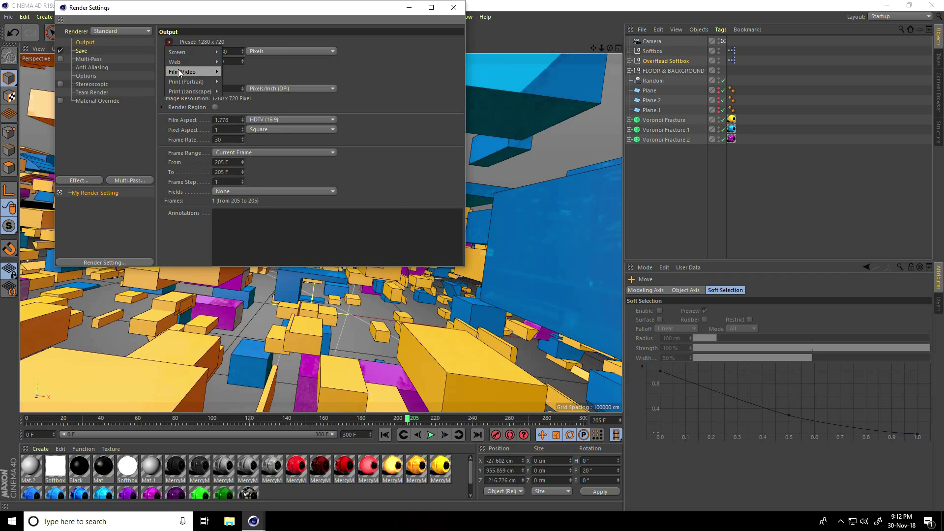
{"action": "mouse_move", "coordinate": [185, 74]}
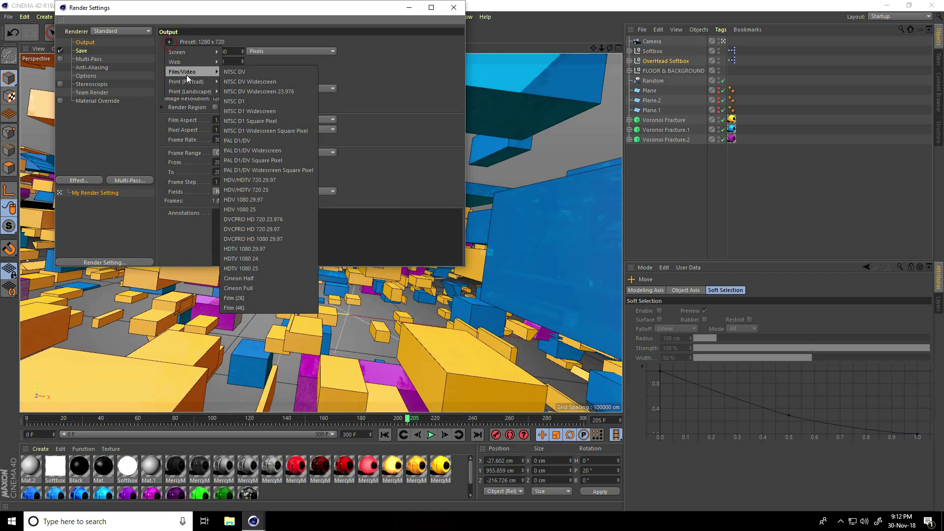
{"action": "left_click", "coordinate": [255, 259]}
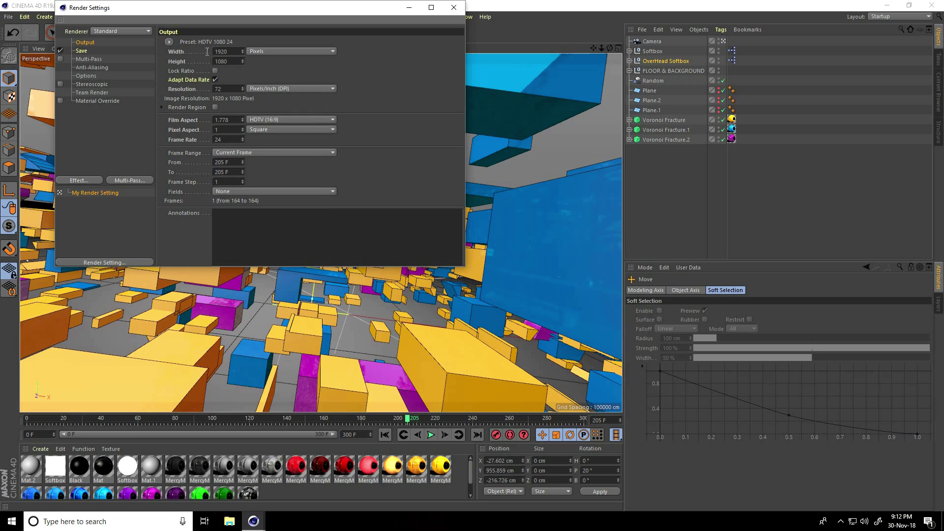
{"action": "left_click", "coordinate": [246, 151]}
{"action": "left_click", "coordinate": [243, 180]}
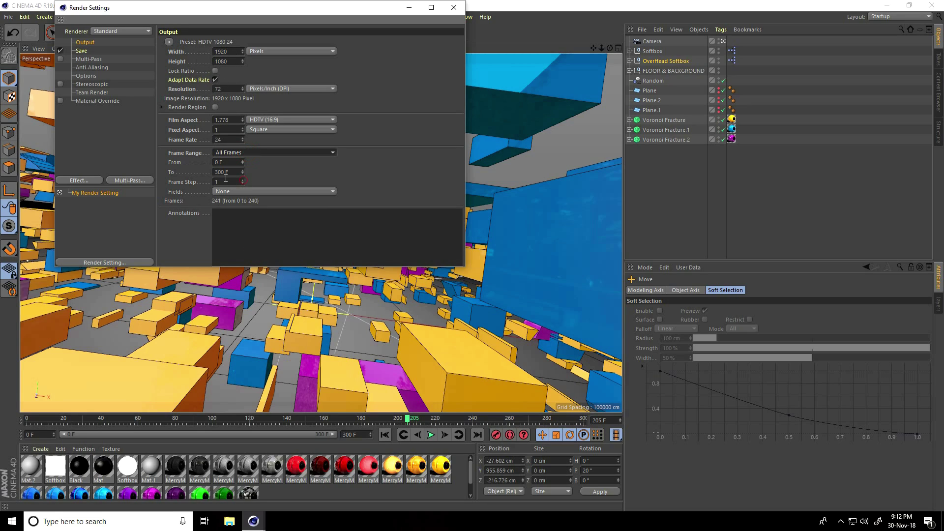
Add the Ambient Occlusion effect to the render settings with Maximum Samples at 128.
{"action": "left_click", "coordinate": [86, 180]}
{"action": "left_click", "coordinate": [133, 239]}
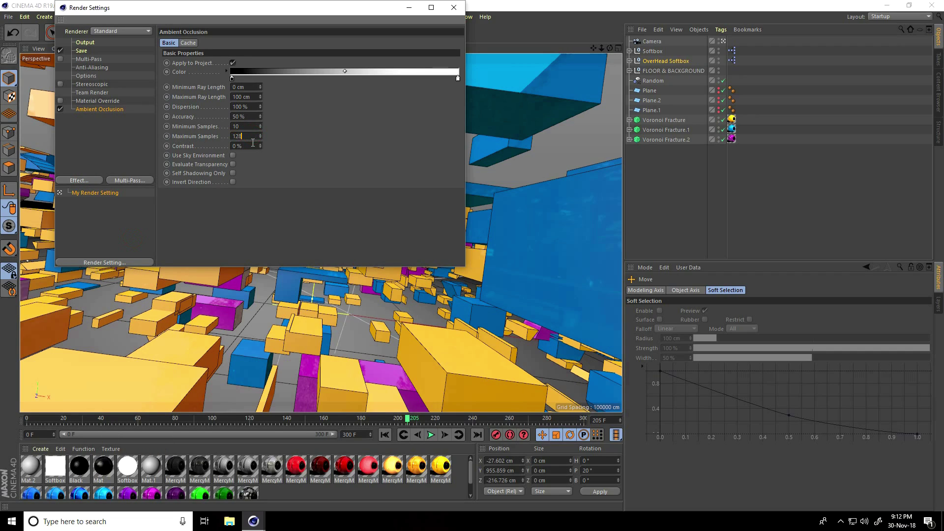
{"action": "left_click_drag", "start_coordinate": [260, 116], "coordinate": [231, 105]}
Set the render's anti-aliasing quality to Best.
{"action": "left_click", "coordinate": [92, 68]}
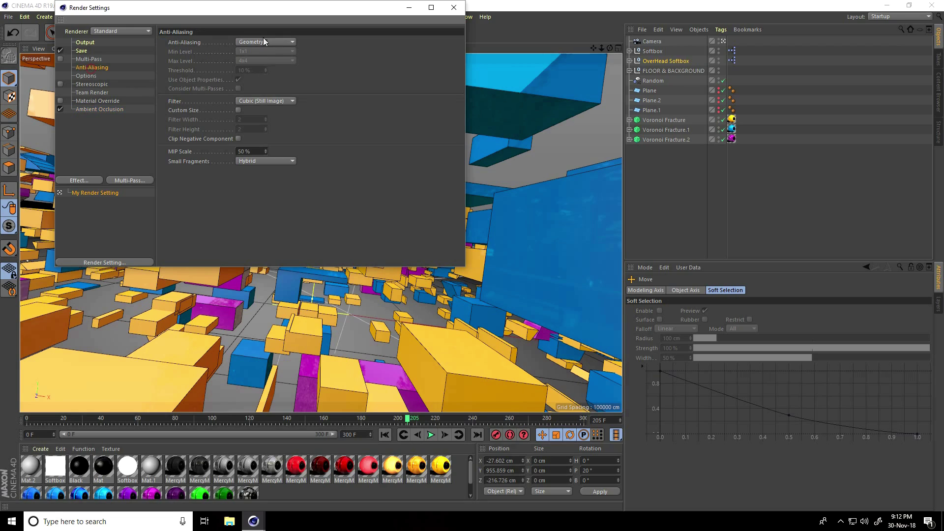
{"action": "left_click", "coordinate": [258, 43]}
{"action": "left_click", "coordinate": [259, 71]}
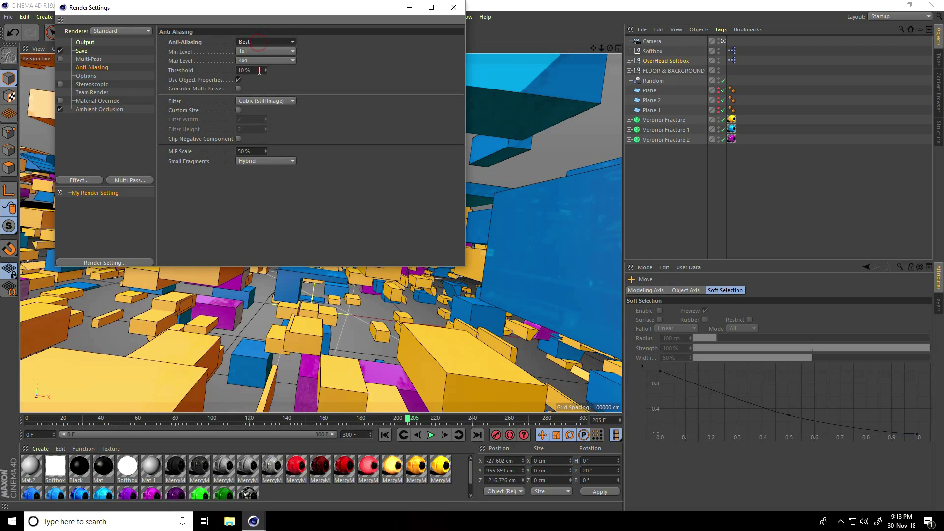
Add the Global Illumination effect and change the record density of its irradiance cache.
{"action": "left_click", "coordinate": [78, 181]}
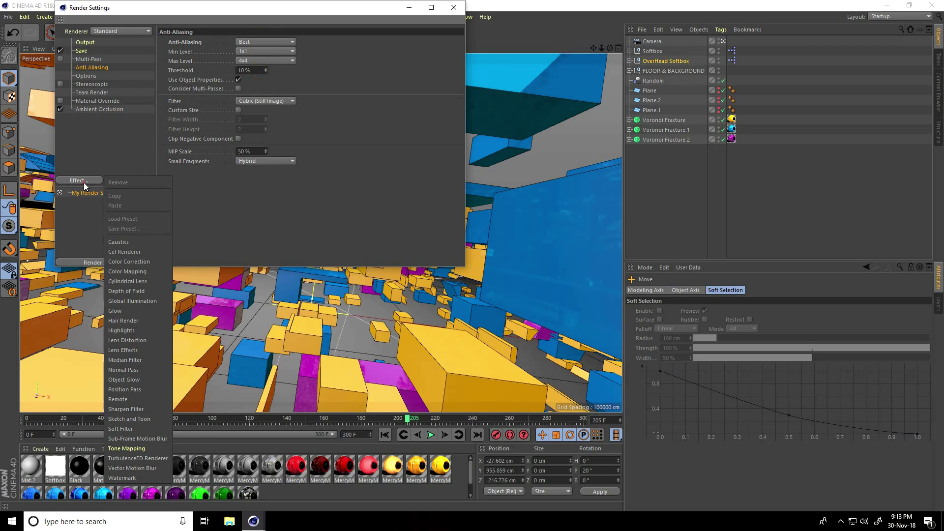
{"action": "left_click", "coordinate": [146, 300]}
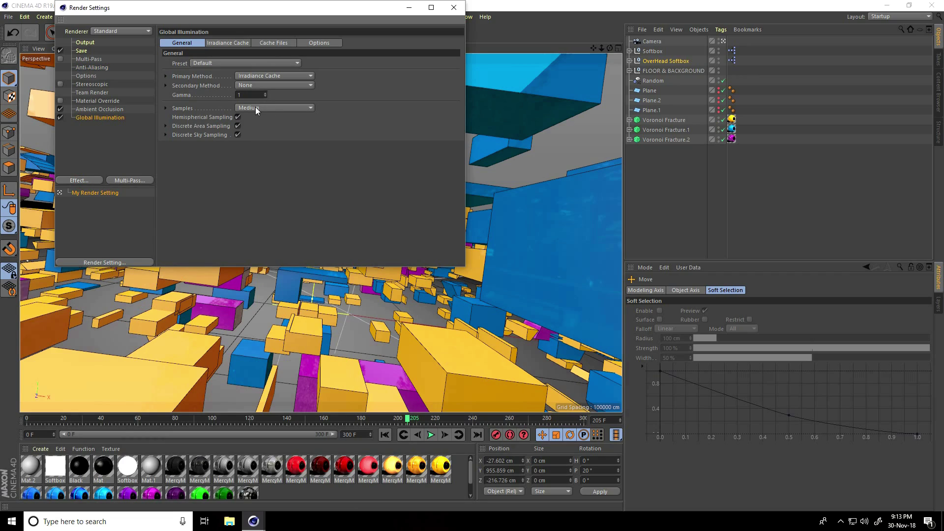
{"action": "left_click", "coordinate": [227, 42]}
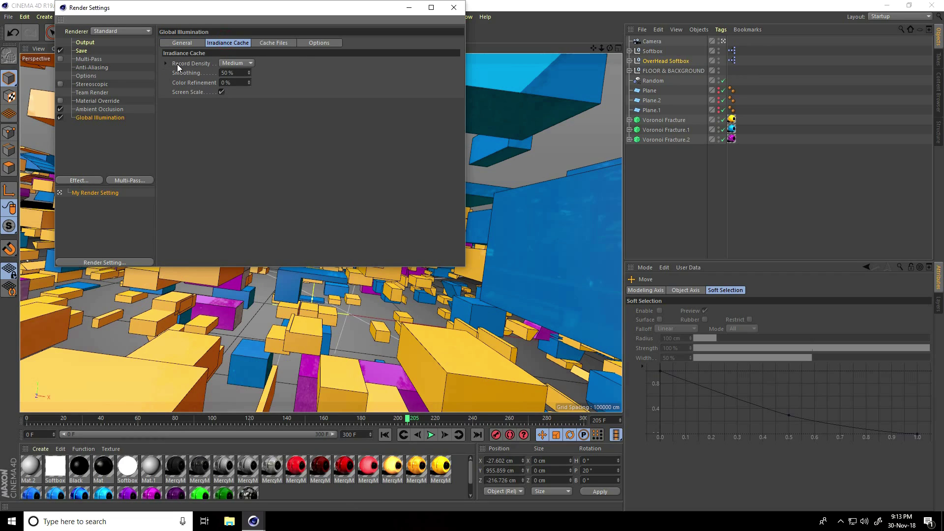
{"action": "left_click", "coordinate": [250, 63]}
{"action": "left_click", "coordinate": [229, 93]}
Browse for the regular image save location and create a folder named Text on the Desktop.
{"action": "left_click", "coordinate": [92, 68]}
{"action": "left_click", "coordinate": [83, 52]}
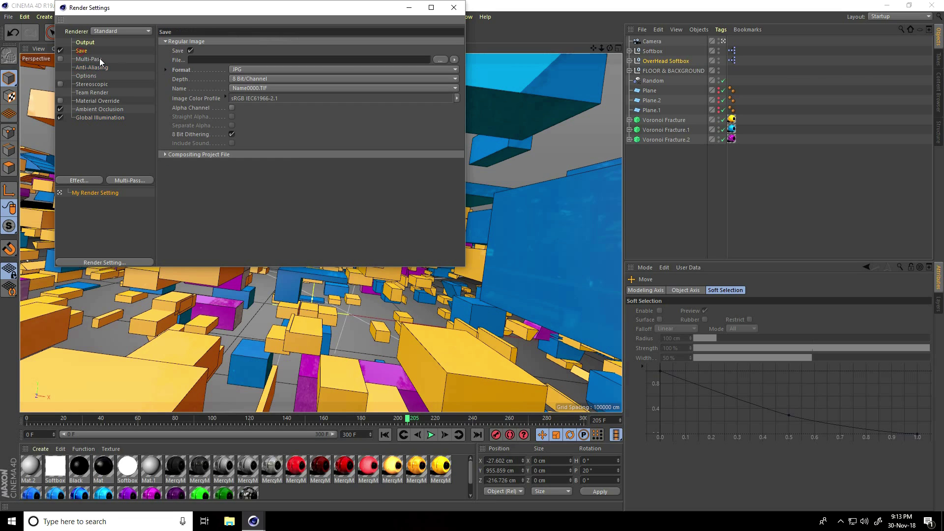
{"action": "left_click", "coordinate": [441, 60]}
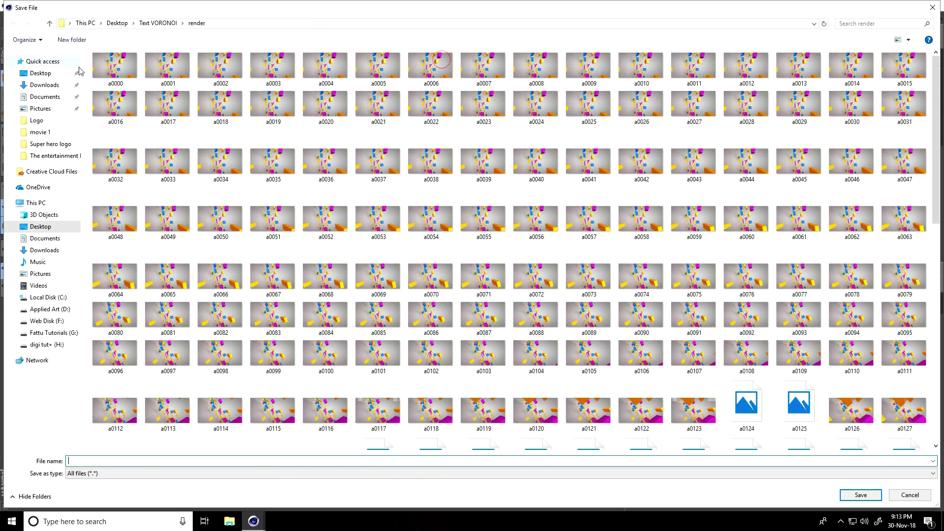
{"action": "left_click", "coordinate": [54, 73]}
{"action": "right_click", "coordinate": [246, 139]}
{"action": "mouse_move", "coordinate": [307, 243]}
{"action": "left_click", "coordinate": [430, 245]}
{"action": "type", "text": "Text"}
{"action": "key", "text": "Return"}
{"action": "key", "text": "Return"}
Set the render's save file to the name "a" inside the new Text folder.
{"action": "left_click", "coordinate": [855, 462]}
{"action": "type", "text": "a"}
{"action": "left_click", "coordinate": [860, 495]}
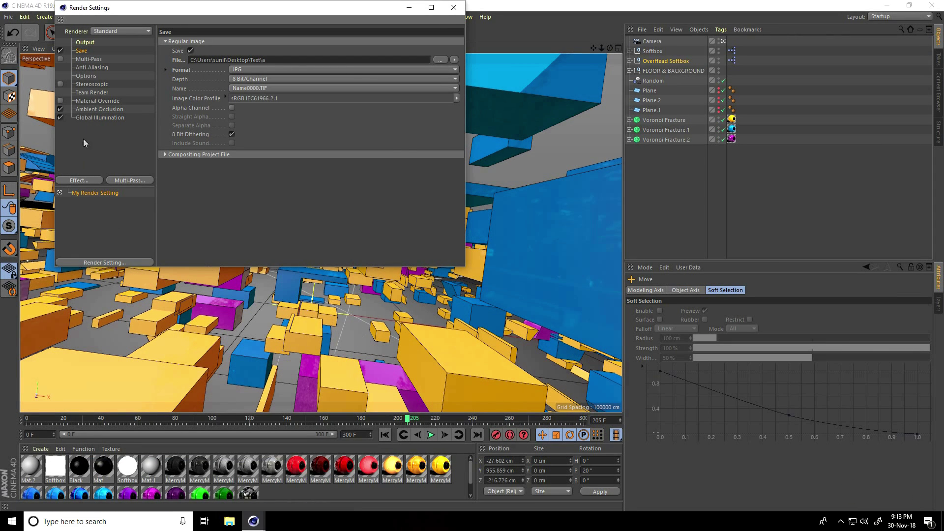
Close the render settings, start rendering the animation to the Picture Viewer, and maximize that window.
{"action": "left_click", "coordinate": [453, 8]}
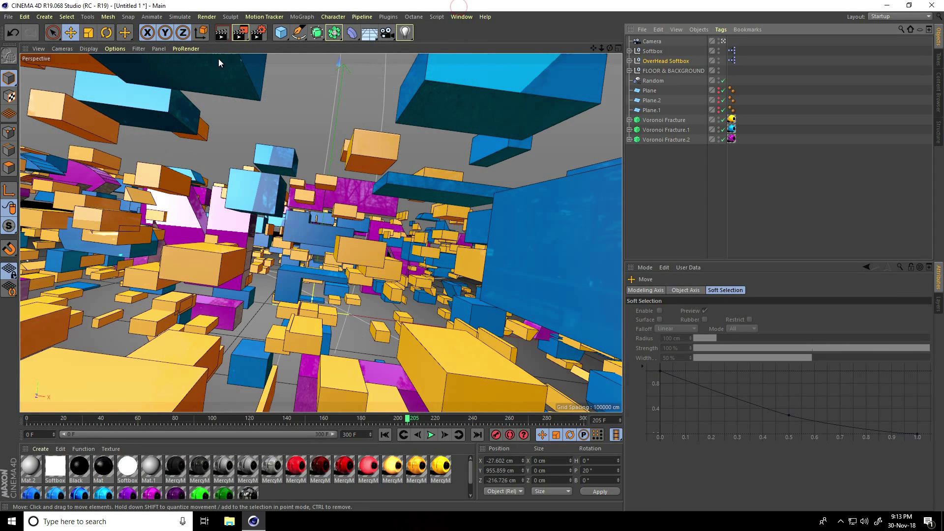
{"action": "left_click", "coordinate": [240, 34]}
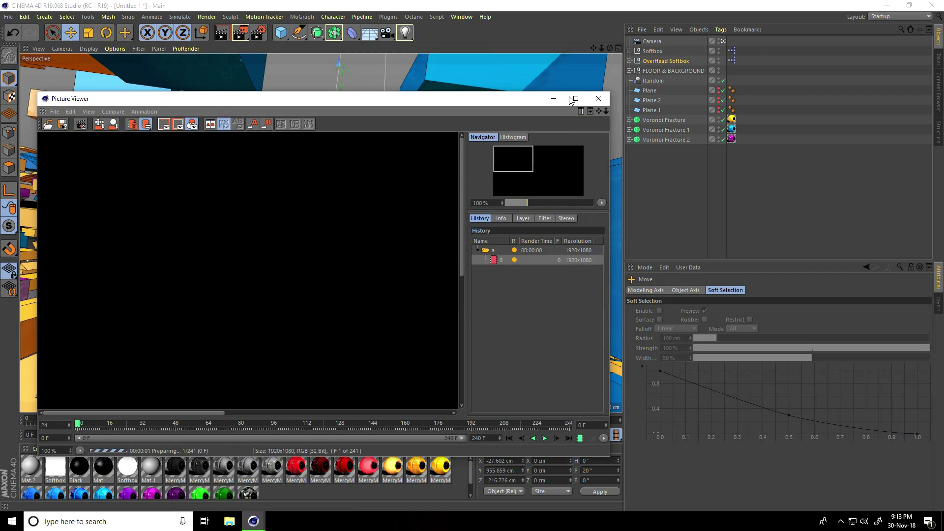
{"action": "left_click", "coordinate": [573, 99]}
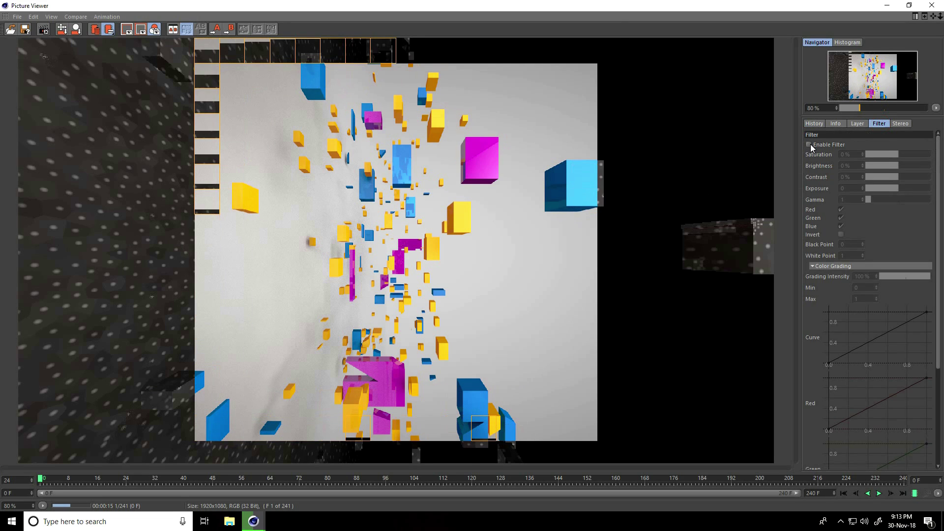
Enable the Picture Viewer filter with Saturation 20%, Brightness 1% and Contrast 10%, and inspect the rendered frame.
{"action": "left_click", "coordinate": [809, 144]}
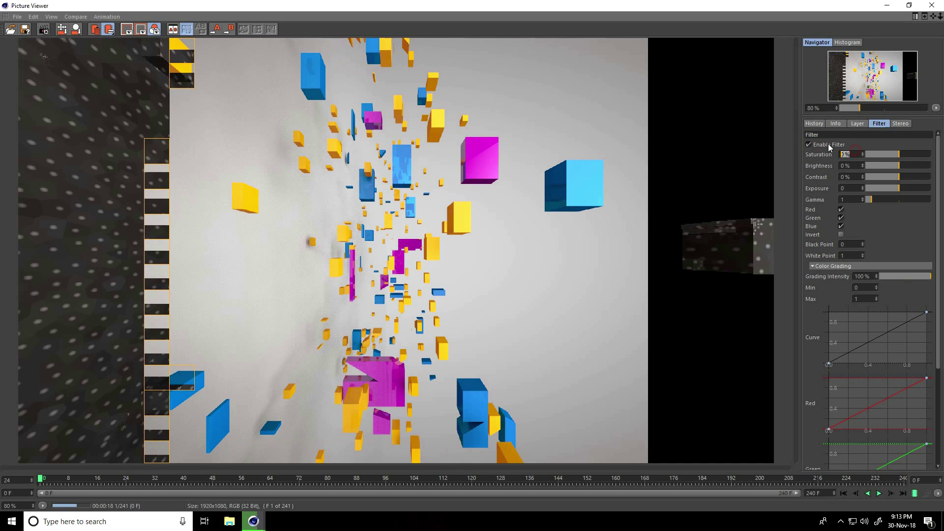
{"action": "type", "text": "20"}
{"action": "key", "text": "Tab"}
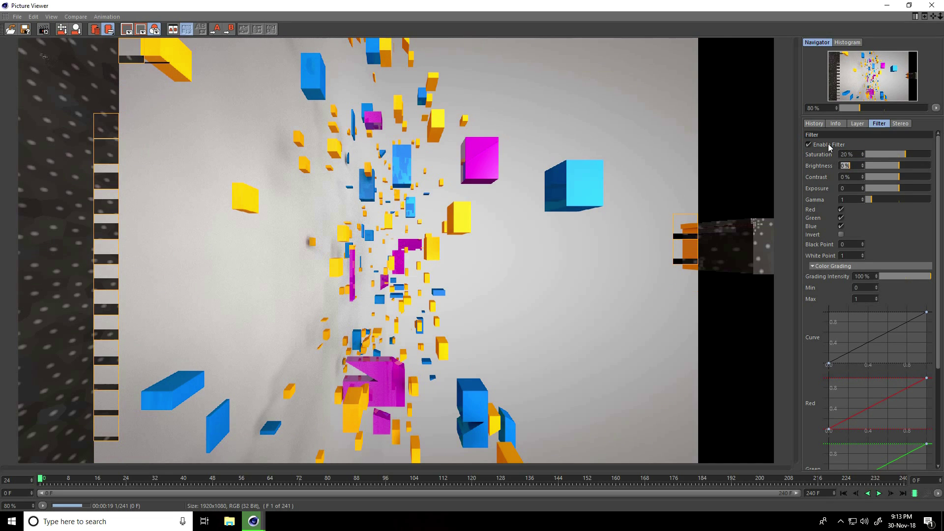
{"action": "type", "text": "1"}
{"action": "key", "text": "Tab"}
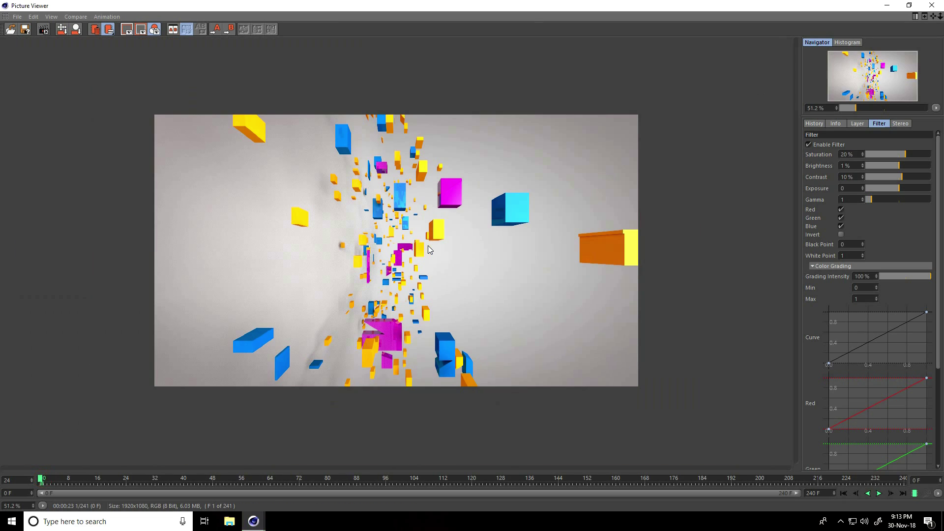
{"action": "scroll", "coordinate": [429, 250], "scroll_direction": "up", "scroll_amount": 1}
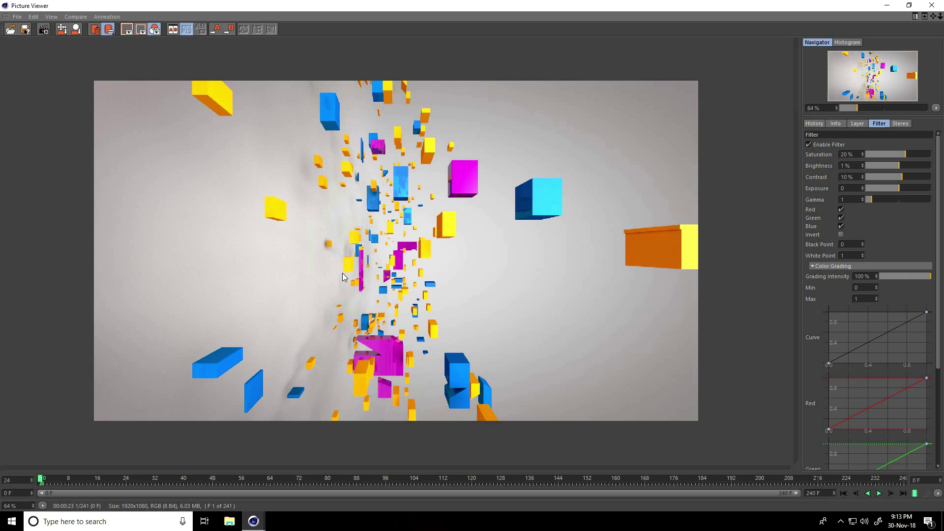